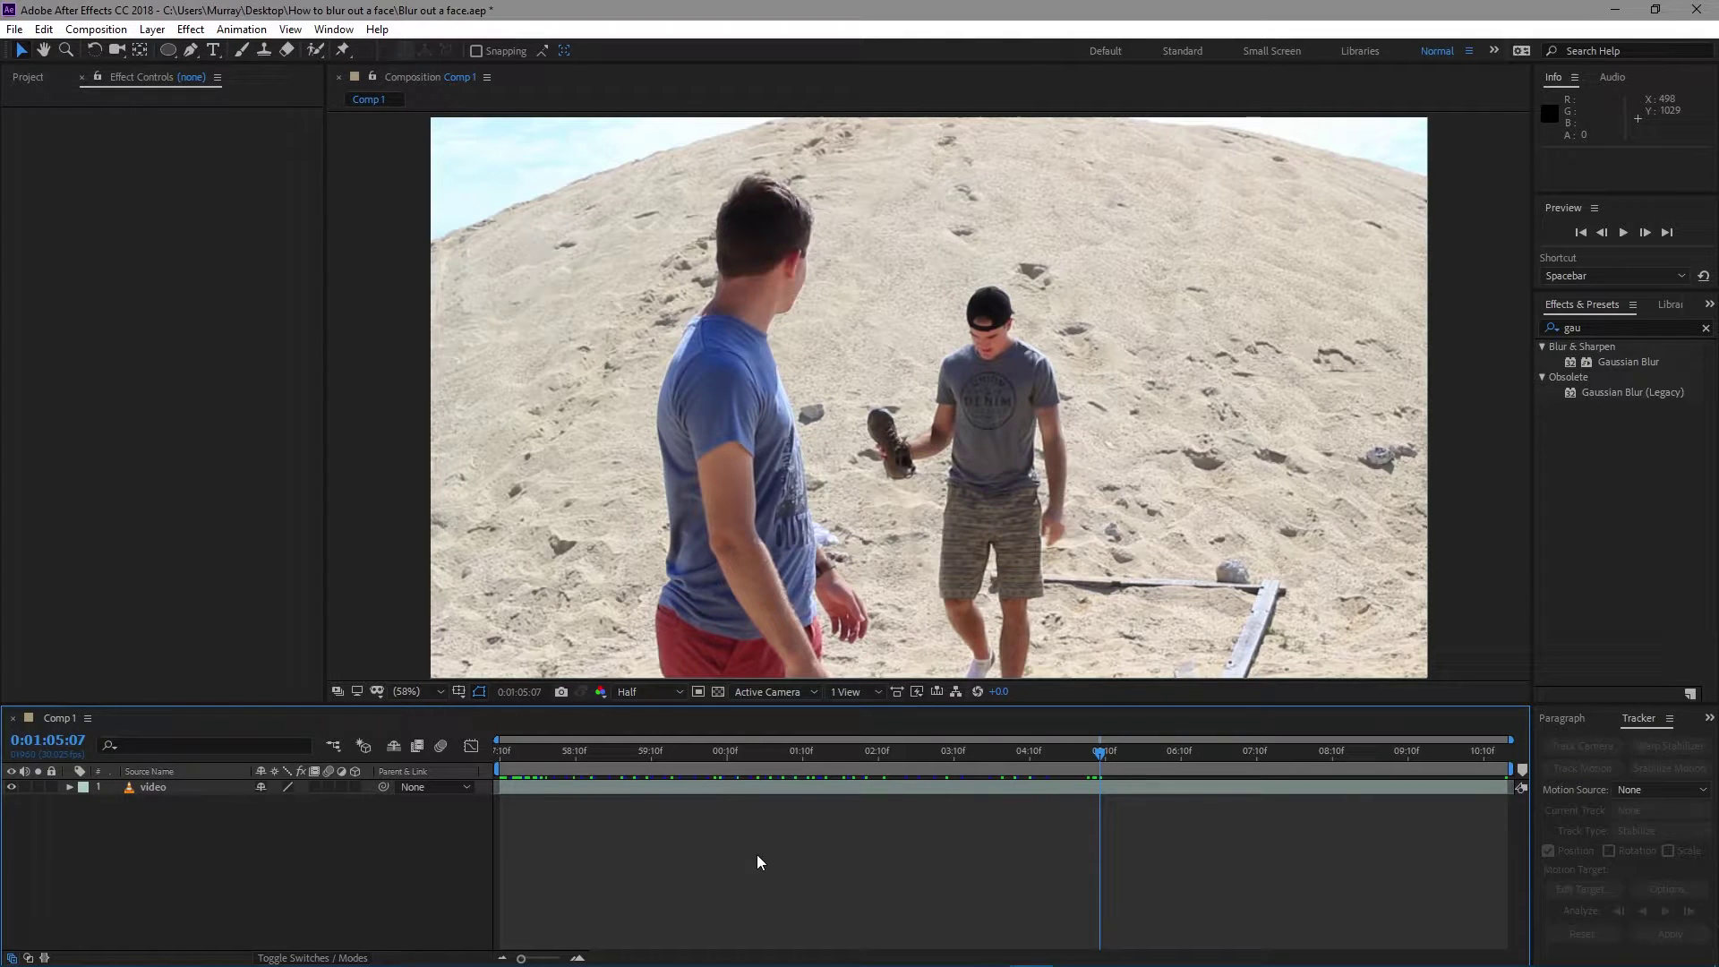
- Play the beach clip, stop at 0:01:04:05, and move back to 0:00:59:21
{"action": "key", "text": "space"}
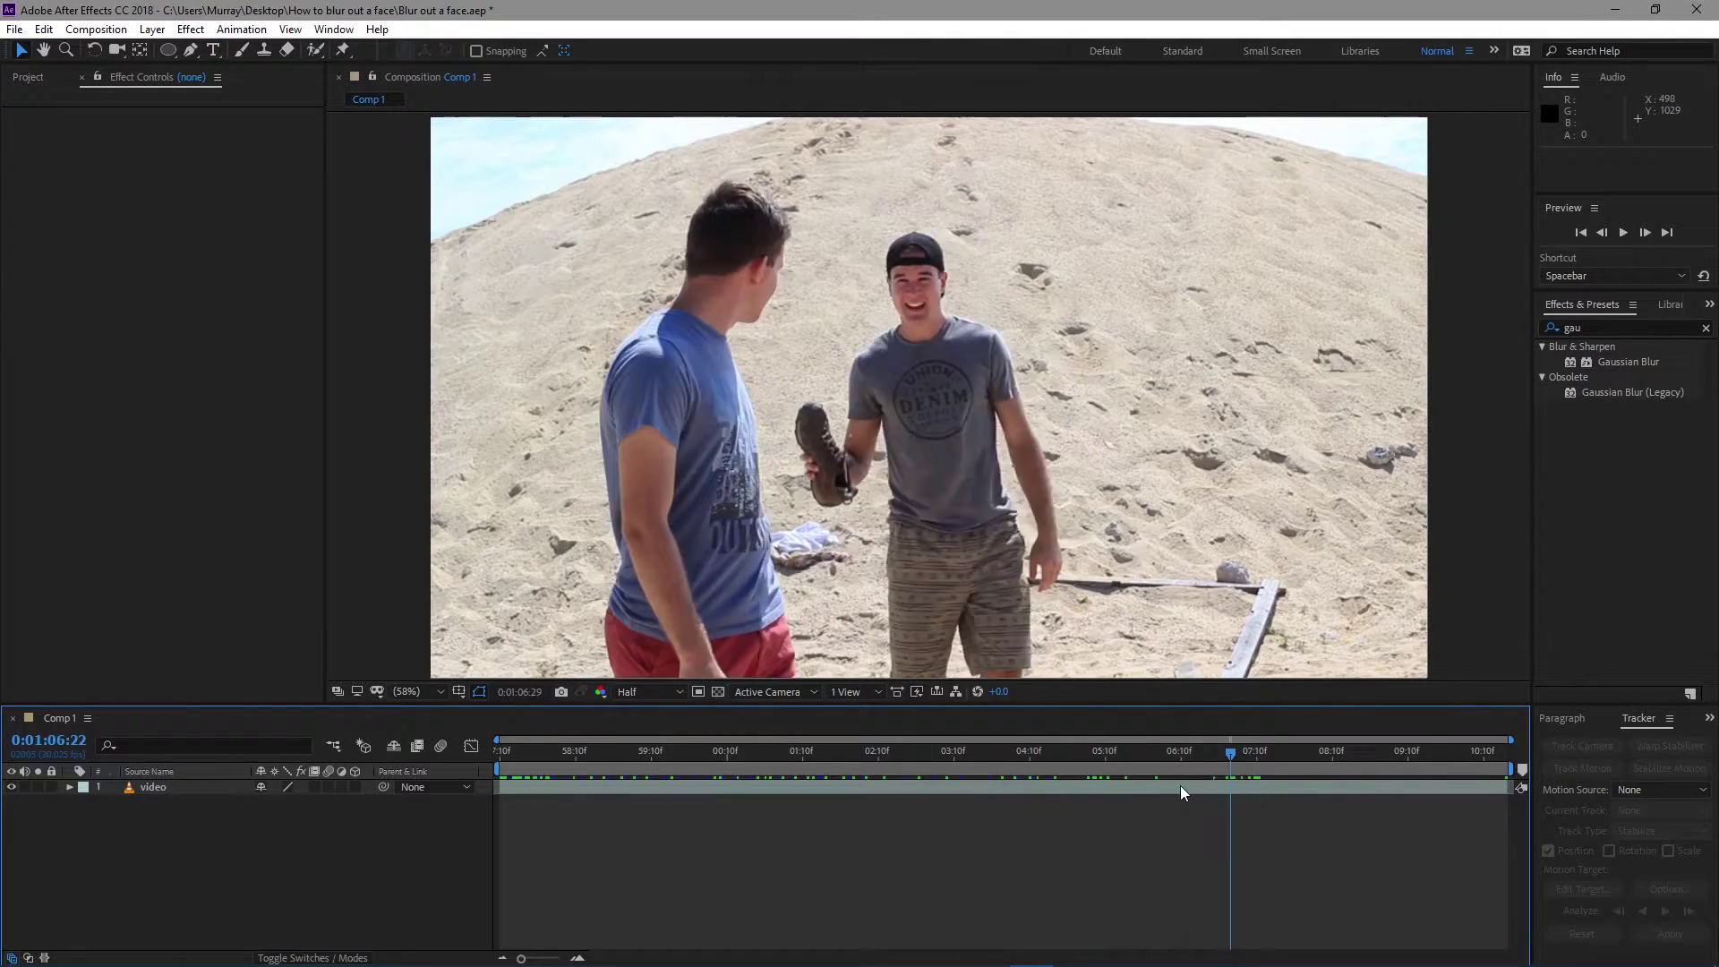
{"action": "left_click", "coordinate": [1017, 779]}
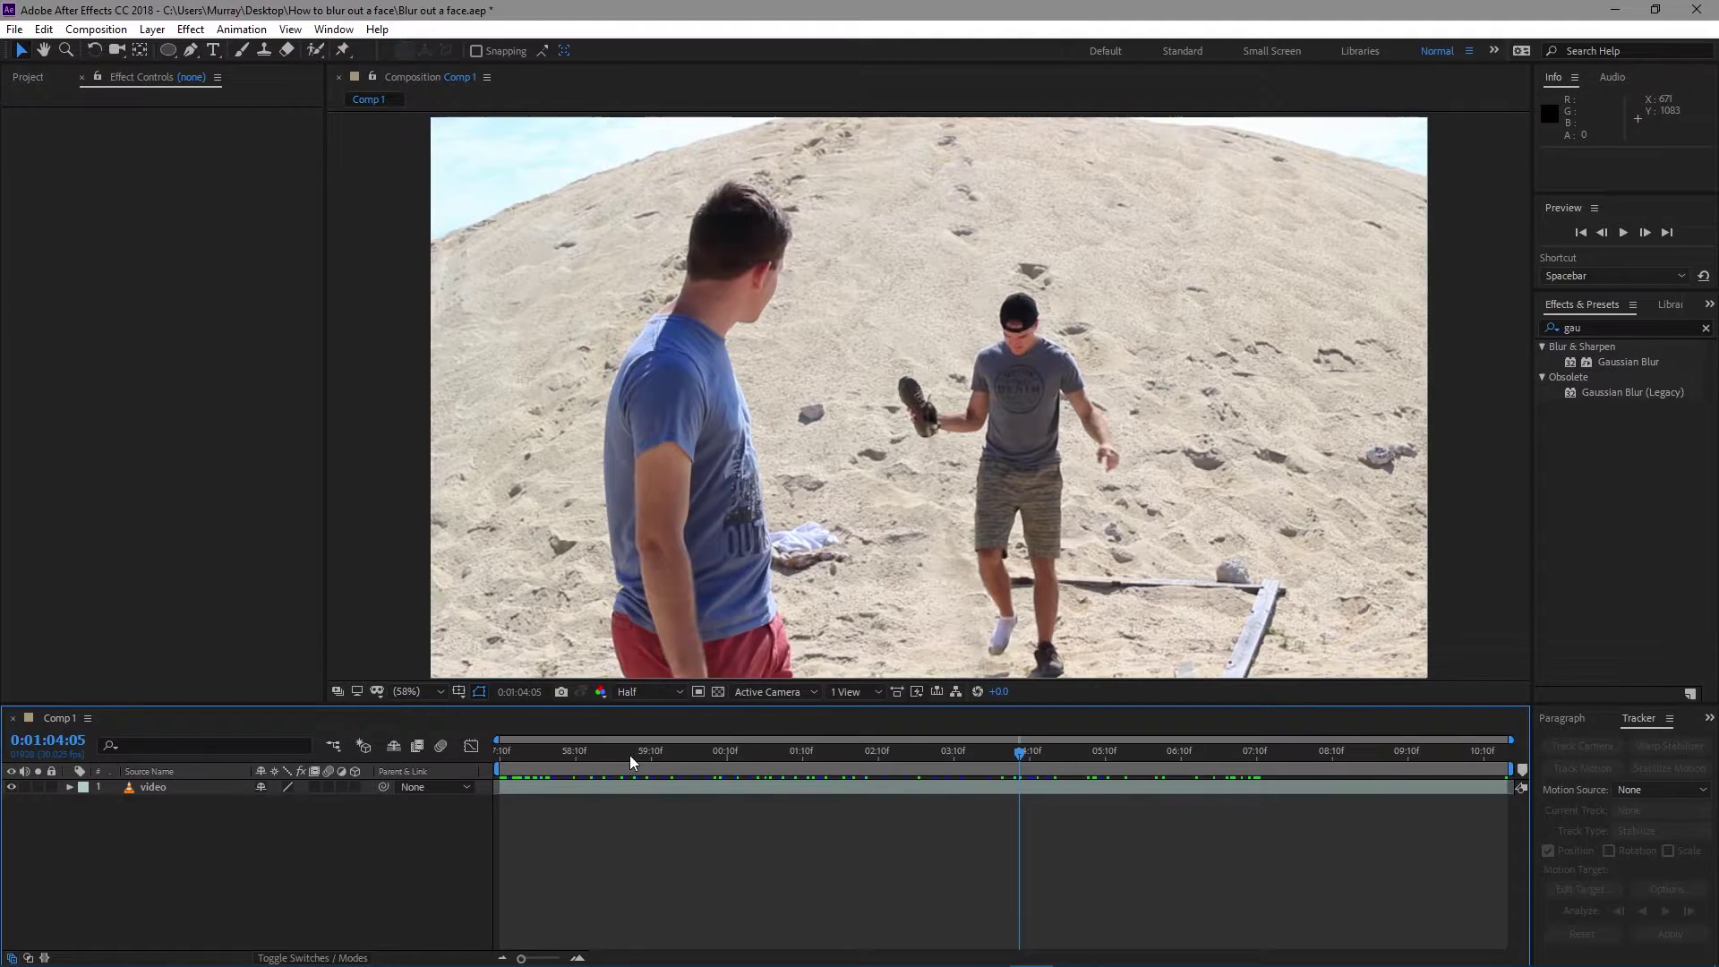
{"action": "left_click_drag", "start_coordinate": [630, 755], "coordinate": [683, 761]}
- Duplicate the beach video layer and move to the final frame at 0:01:10:18
{"action": "left_click", "coordinate": [224, 795]}
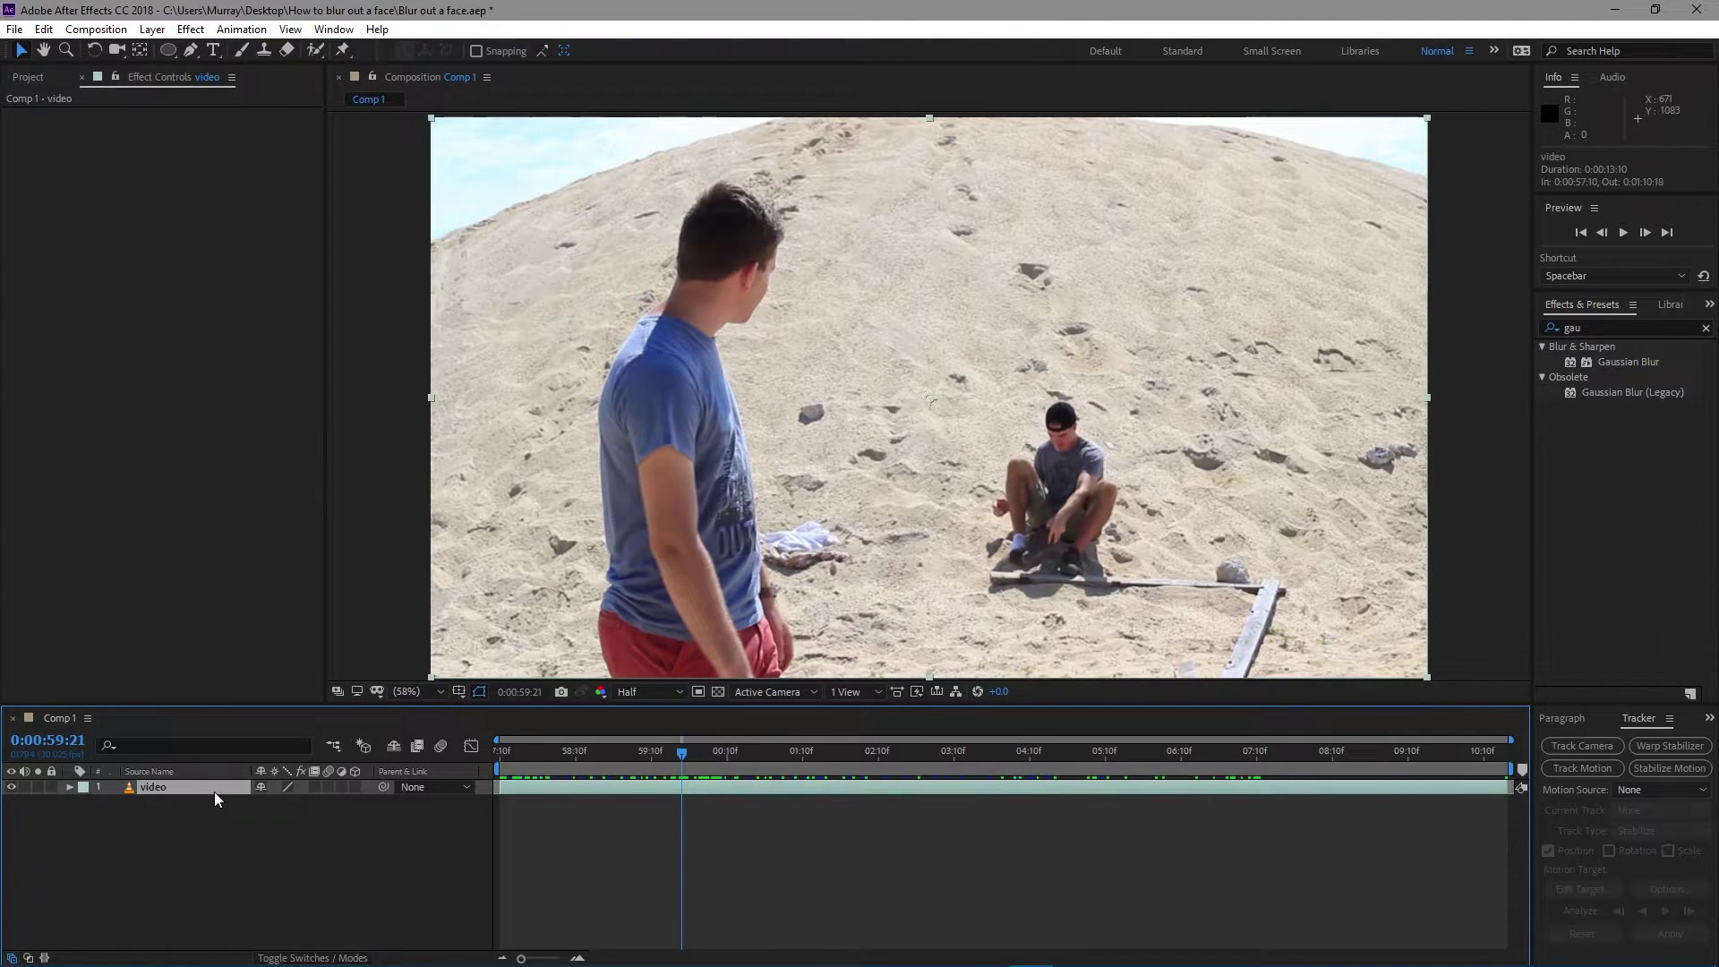
{"action": "key", "text": "ctrl+d"}
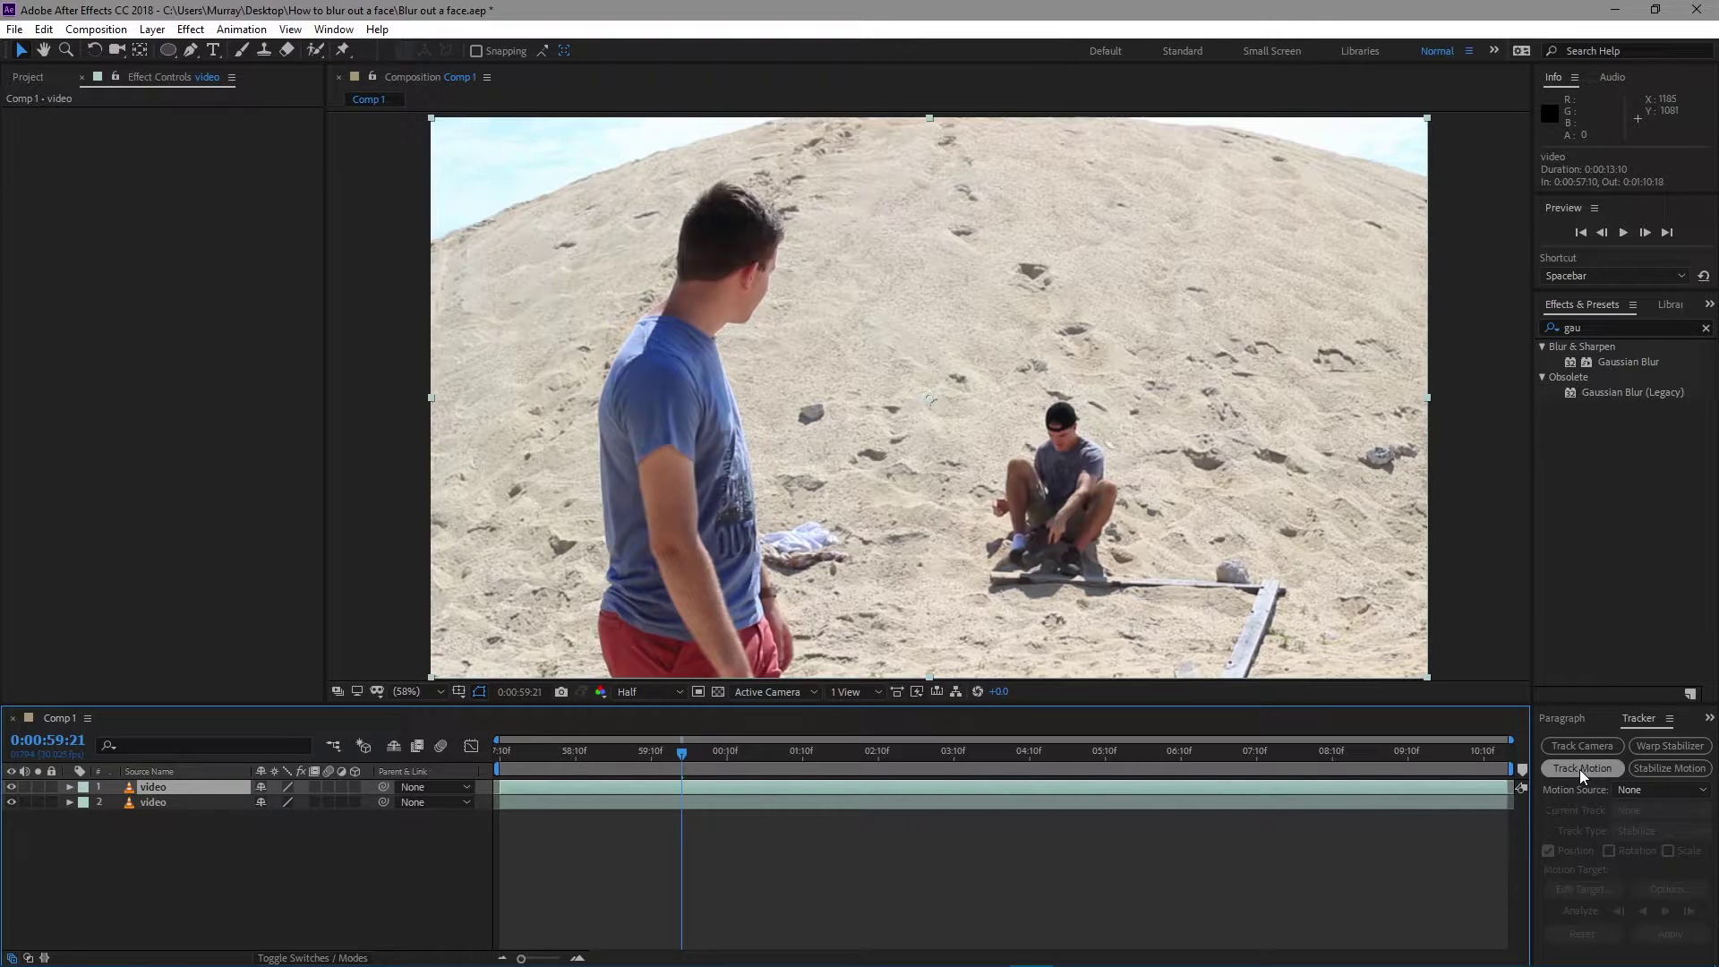
{"action": "key", "text": "ctrl+Right"}
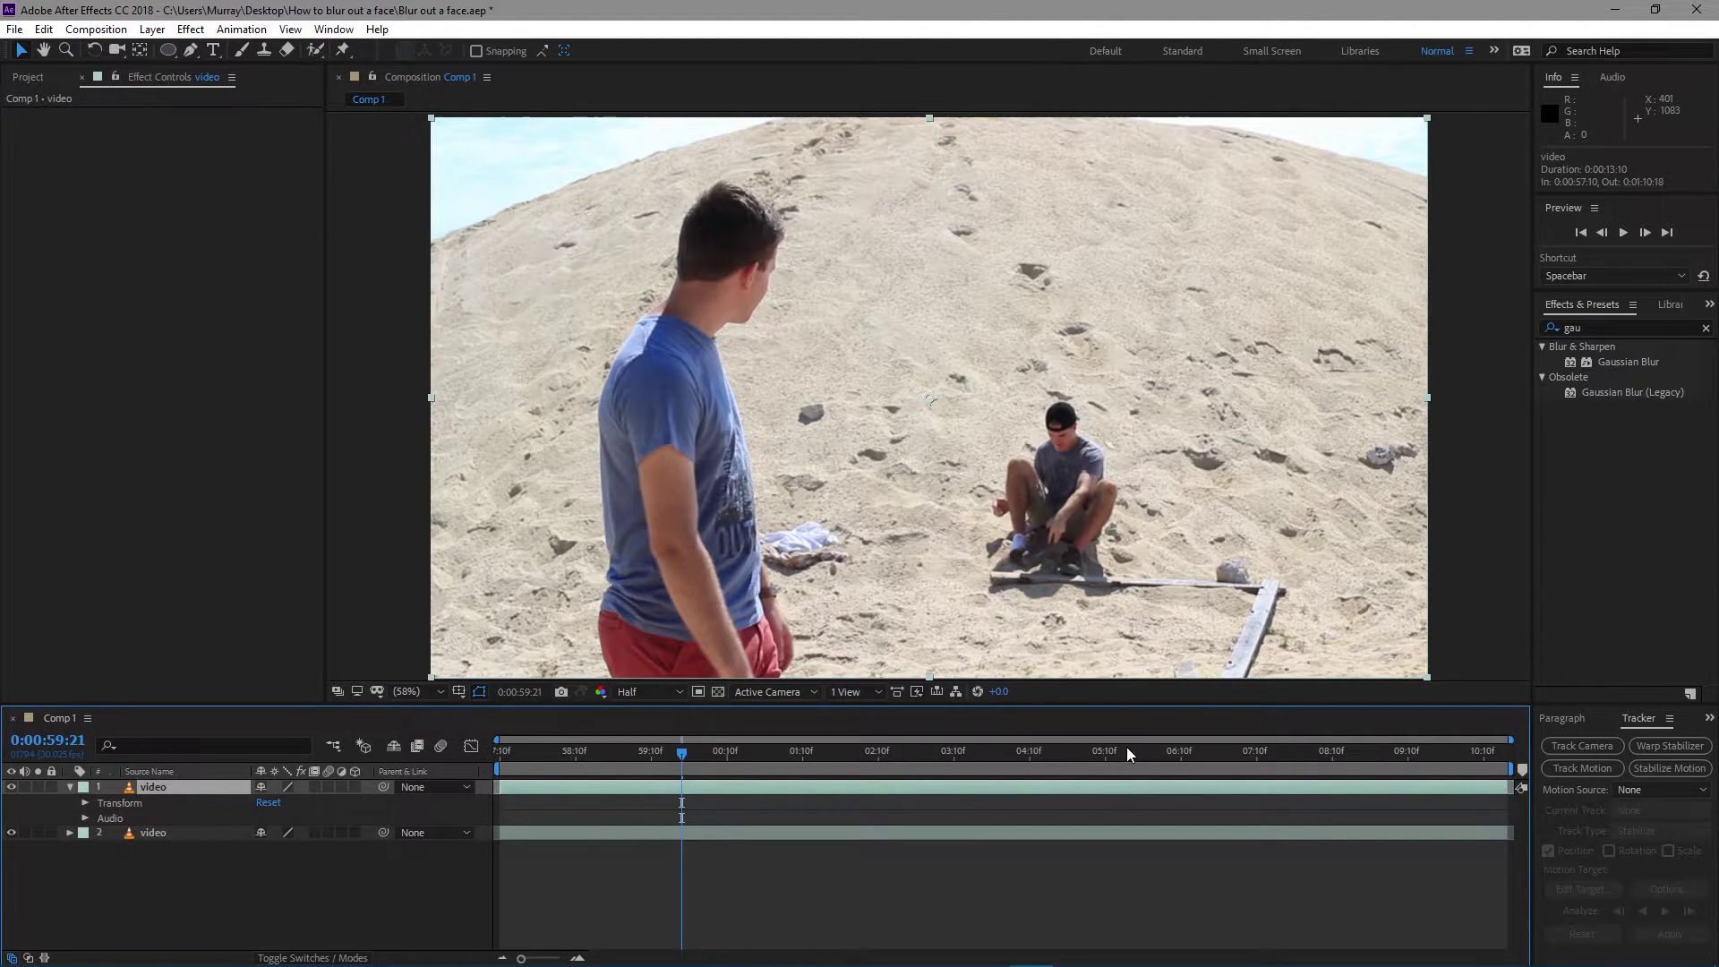
{"action": "left_click_drag", "start_coordinate": [1151, 748], "coordinate": [1522, 750]}
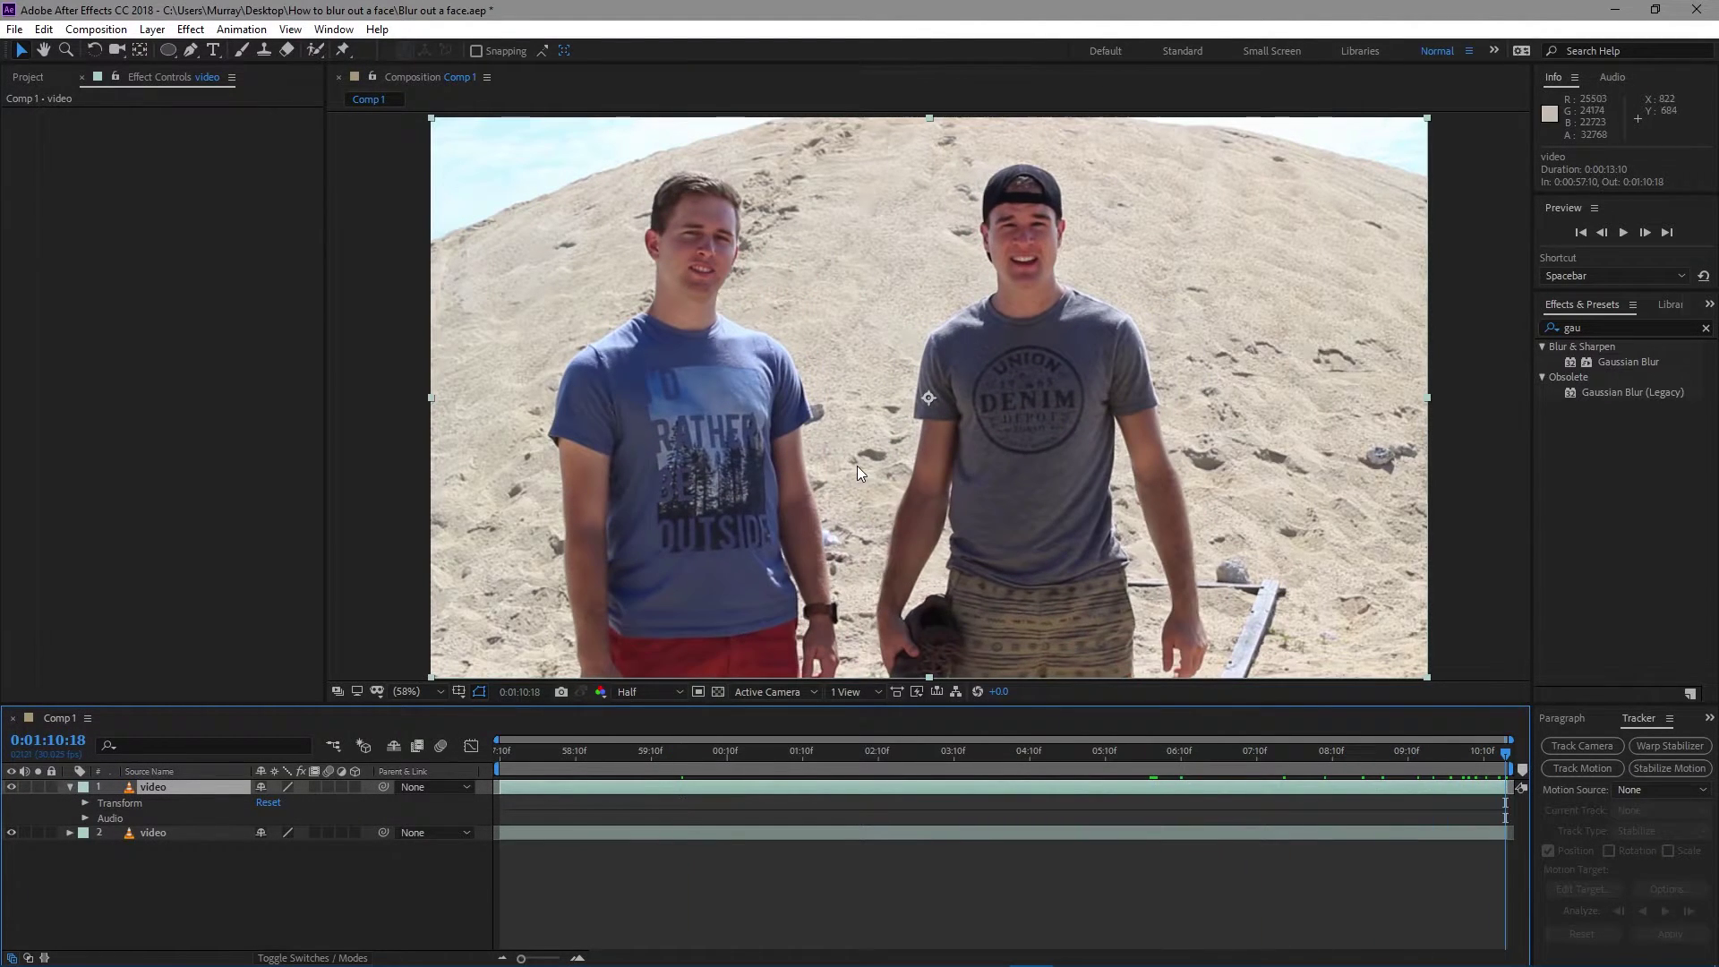
{"action": "left_click", "coordinate": [167, 51]}
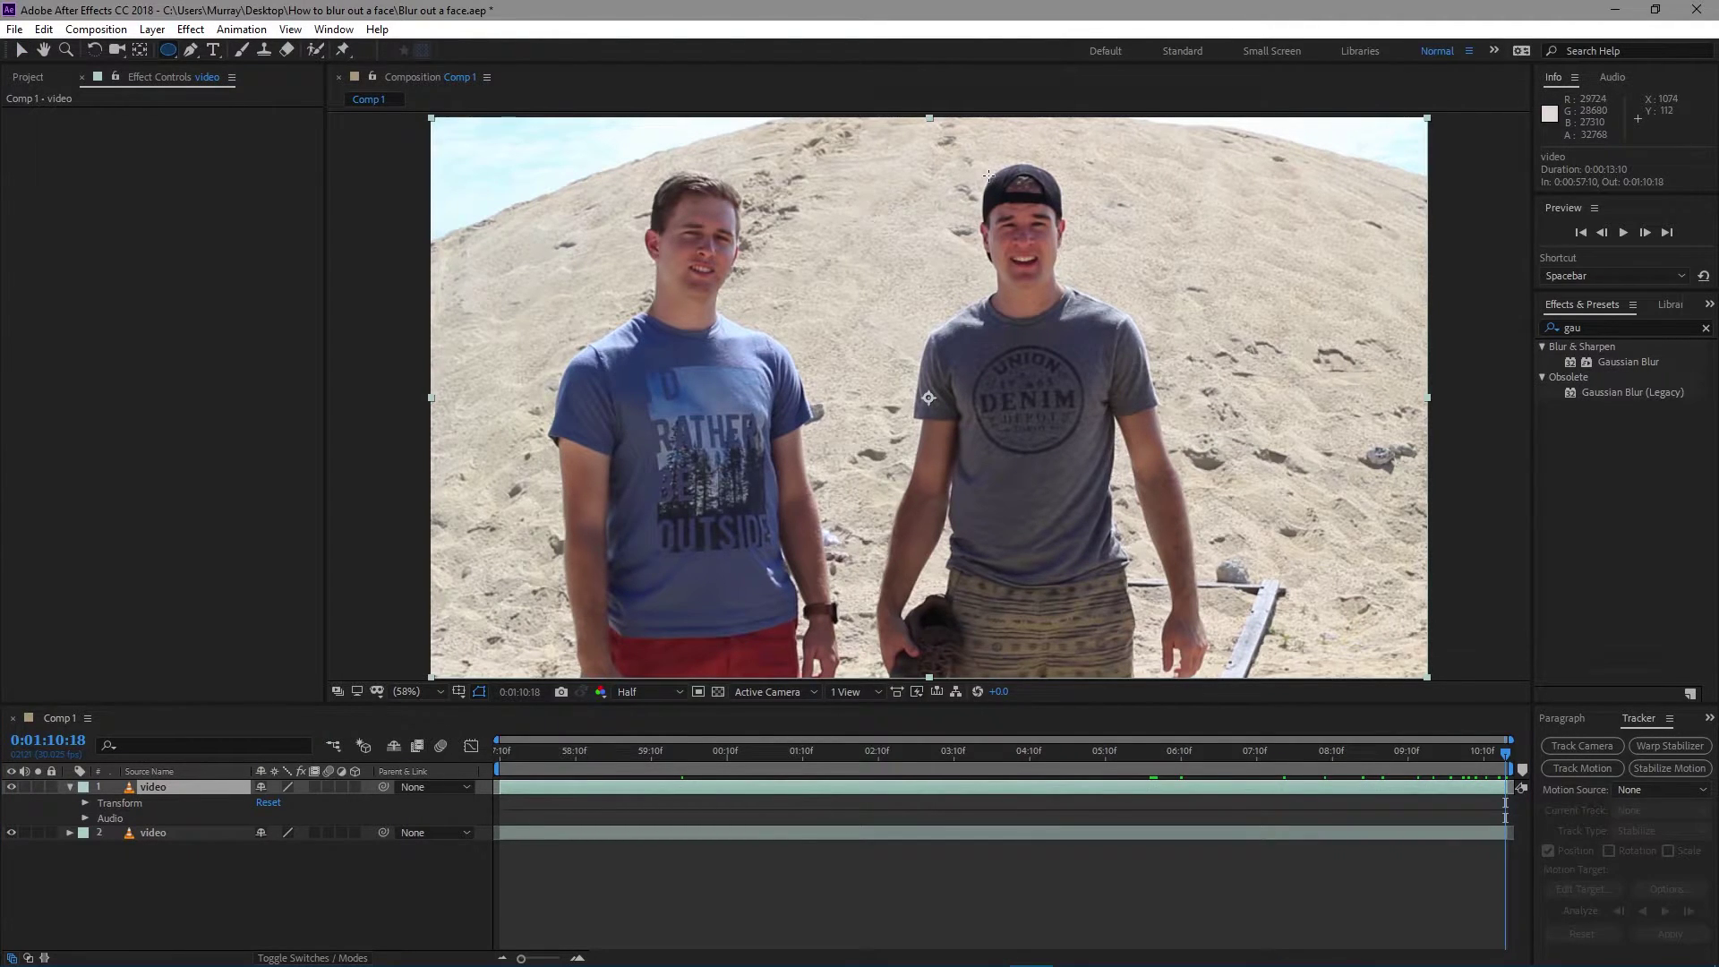
- Draw an ellipse over the grey-shirted man's face, scale it to 104.8% and nudge it into place
{"action": "left_click_drag", "start_coordinate": [988, 175], "coordinate": [1060, 287]}
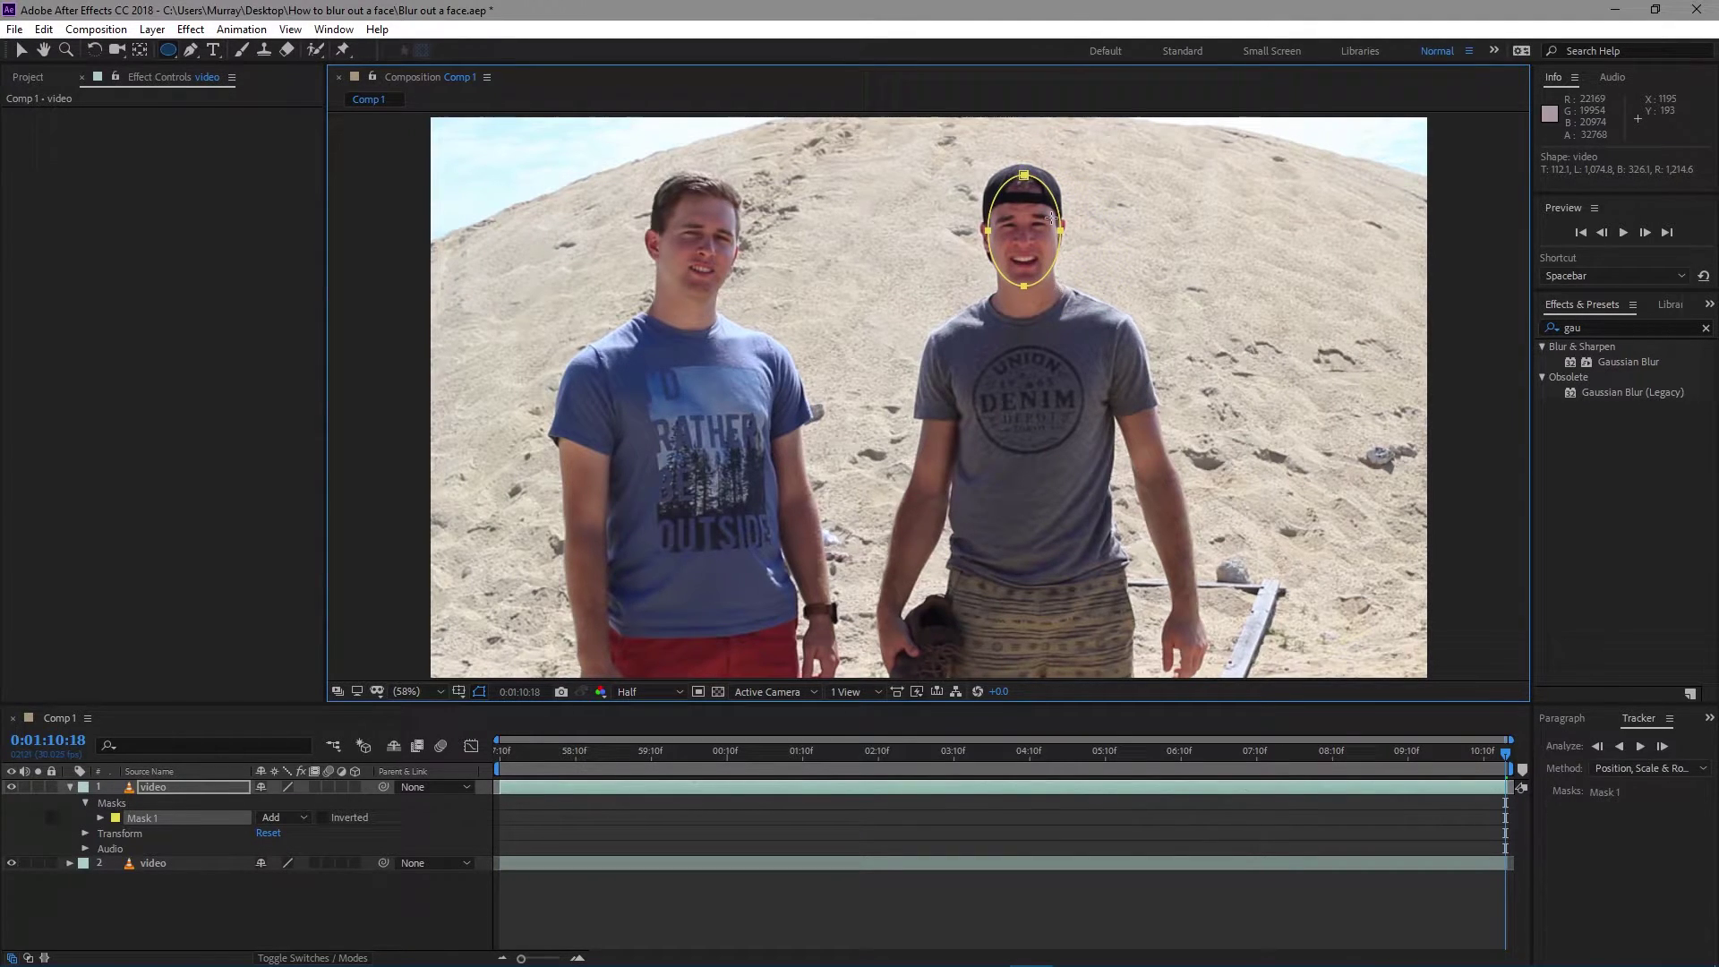
{"action": "key", "text": "v"}
{"action": "double_click", "coordinate": [1026, 177]}
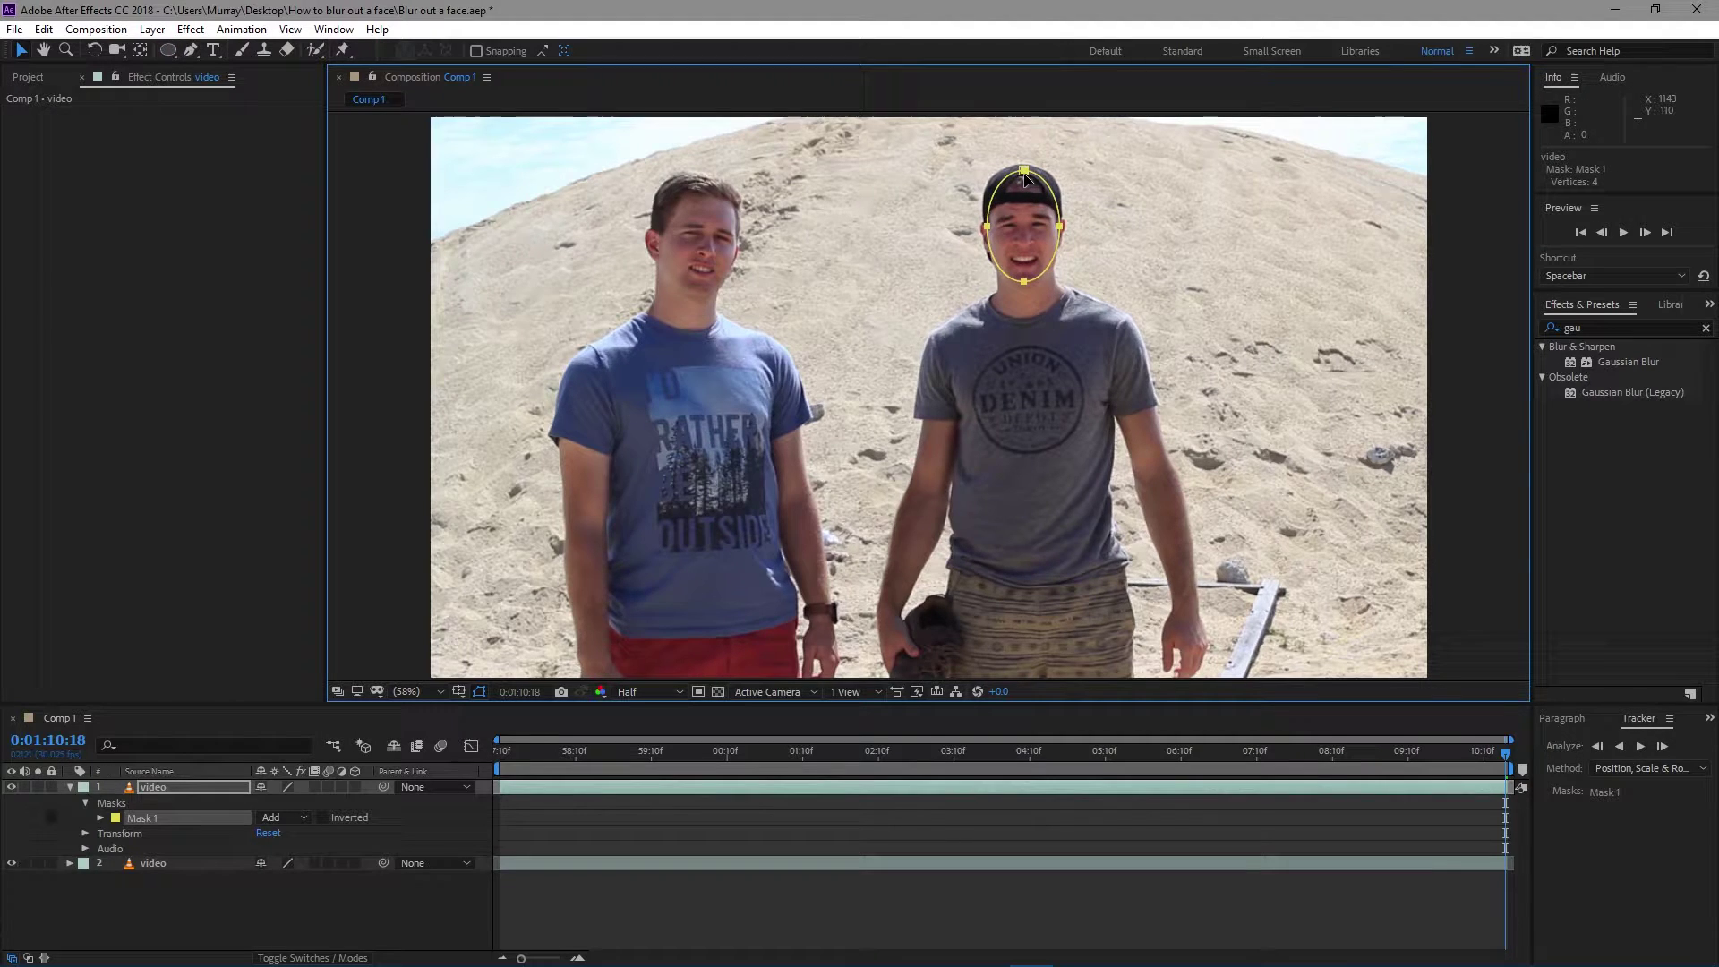
{"action": "left_click_drag", "start_coordinate": [987, 170], "coordinate": [975, 166]}
{"action": "left_click_drag", "start_coordinate": [1015, 255], "coordinate": [1017, 259]}
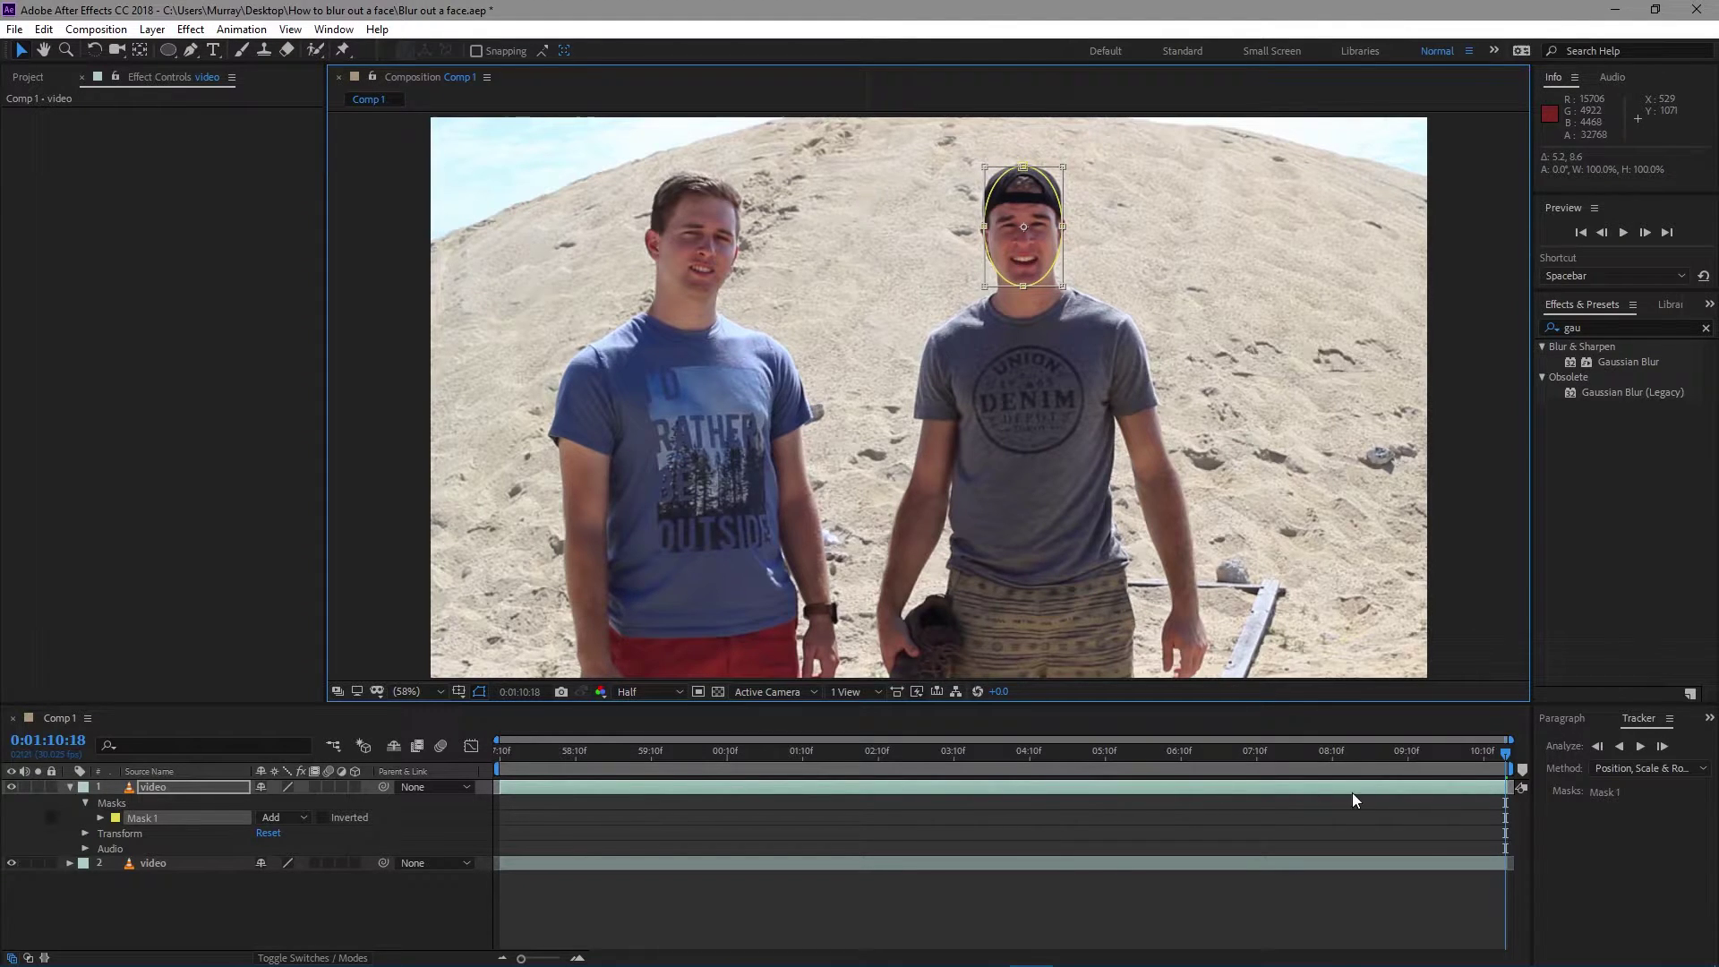
- Track Mask 1 backward from the last frame using Position, Scale & Rotation
{"action": "left_click", "coordinate": [141, 818]}
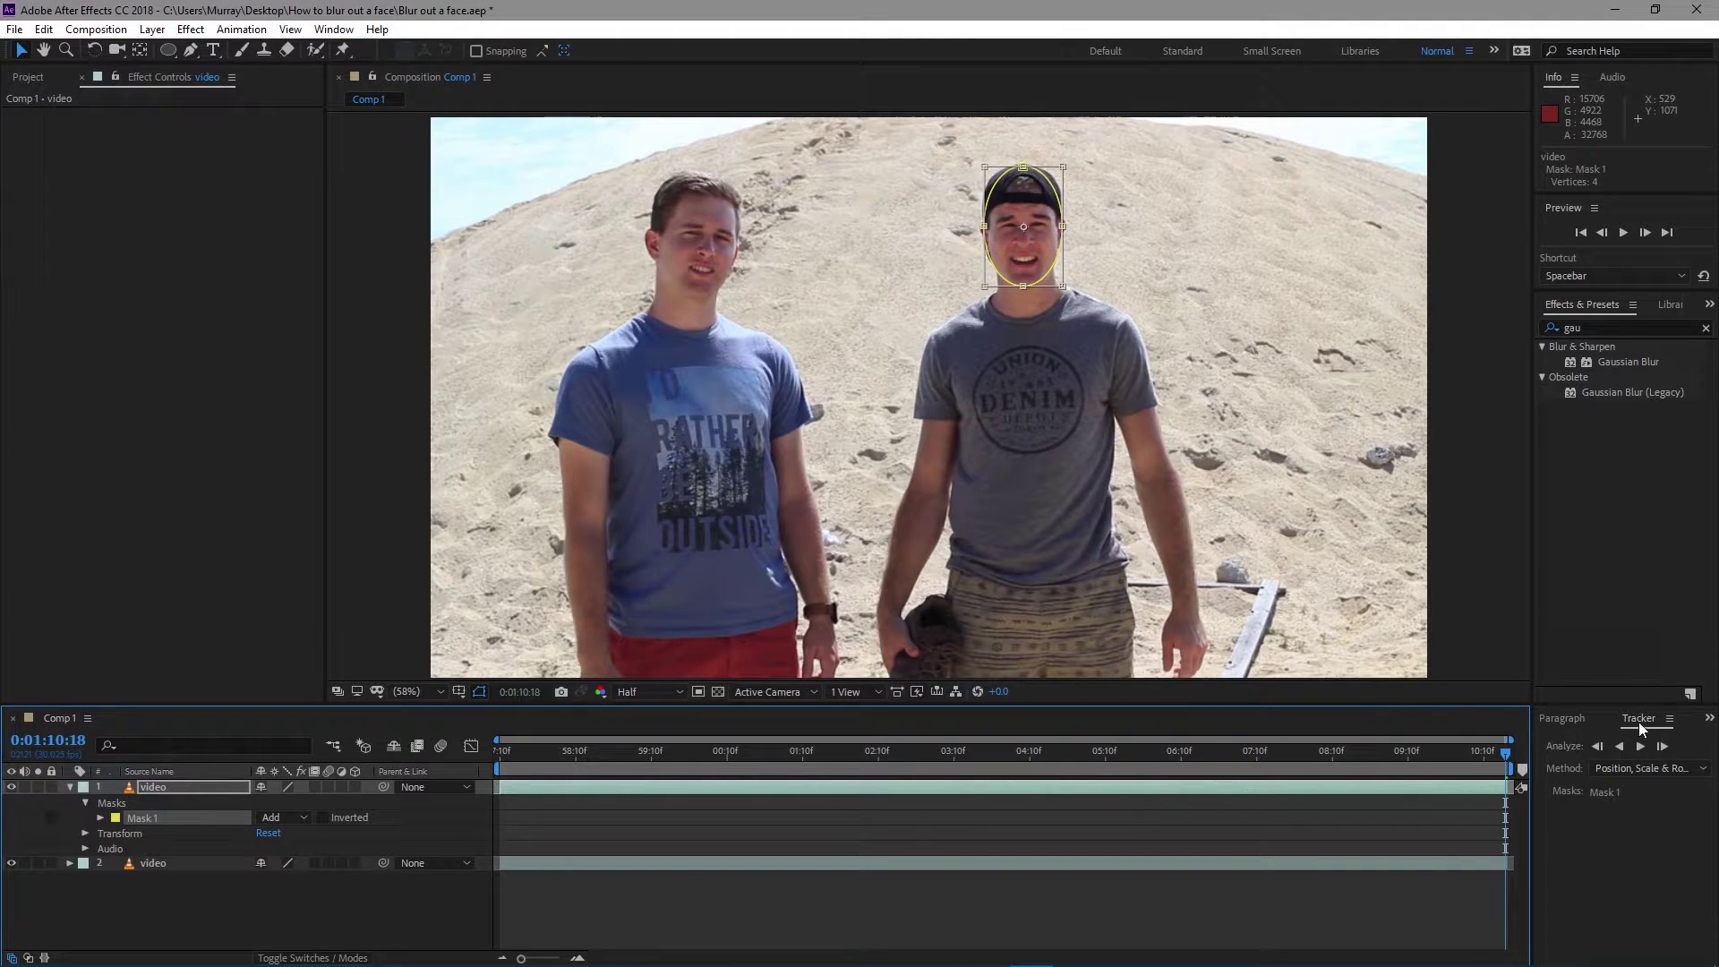
{"action": "left_click", "coordinate": [1652, 768]}
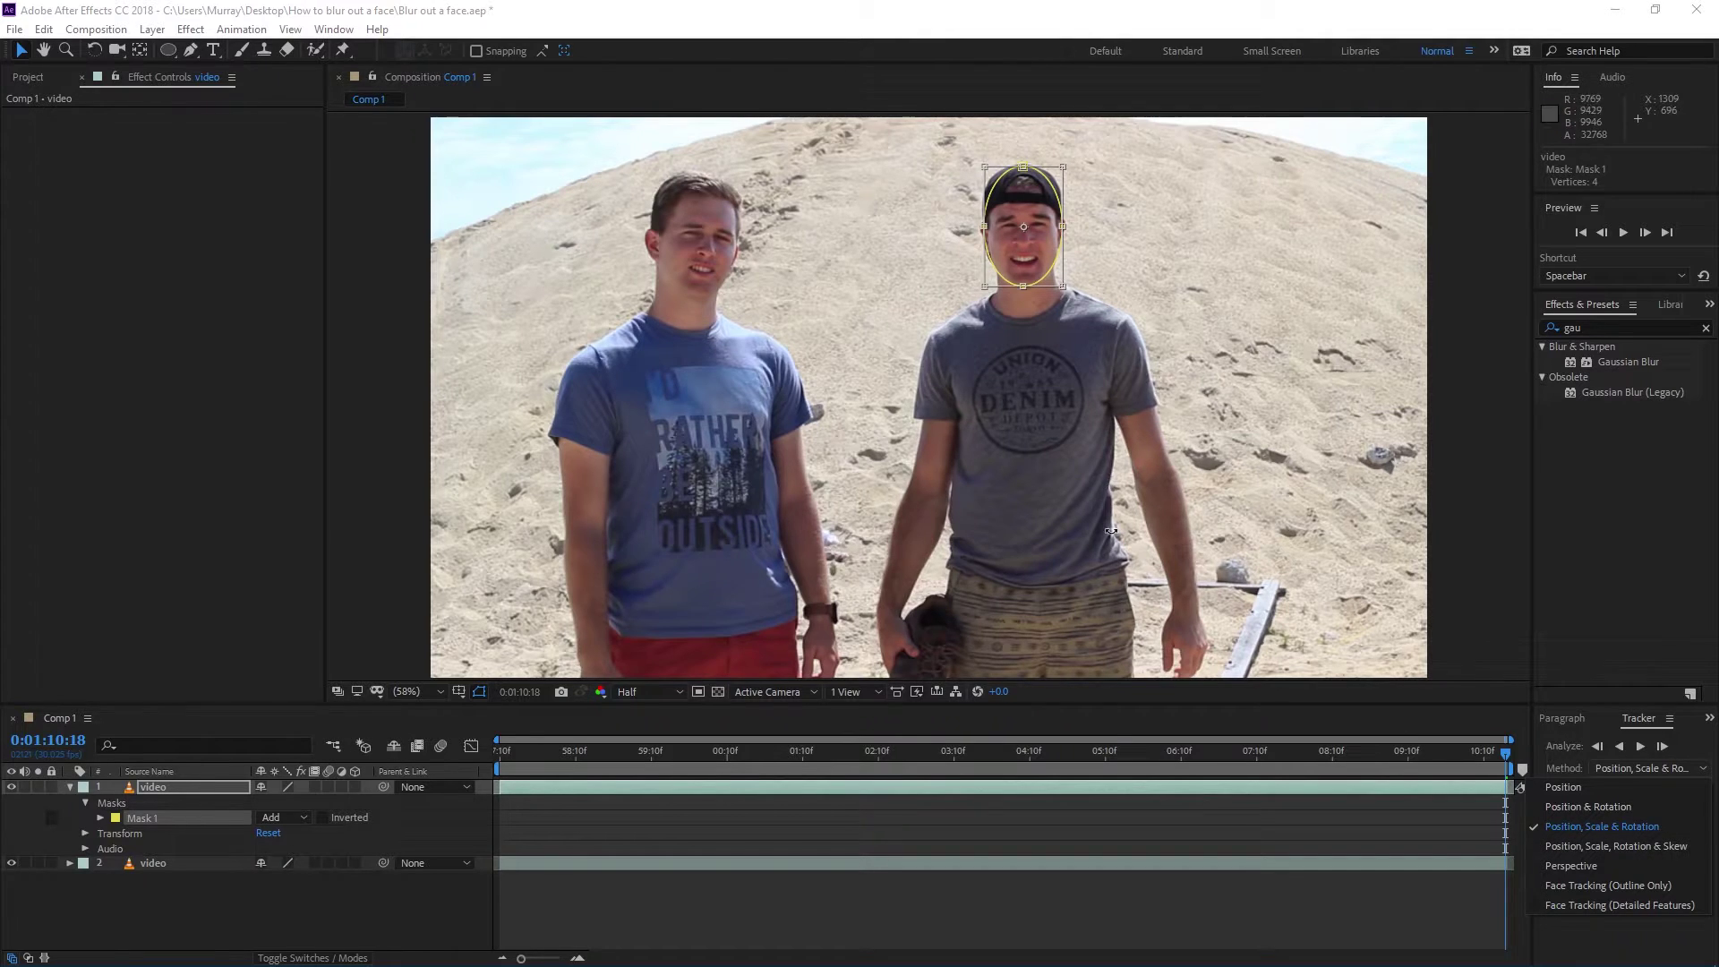
{"action": "left_click", "coordinate": [1620, 741]}
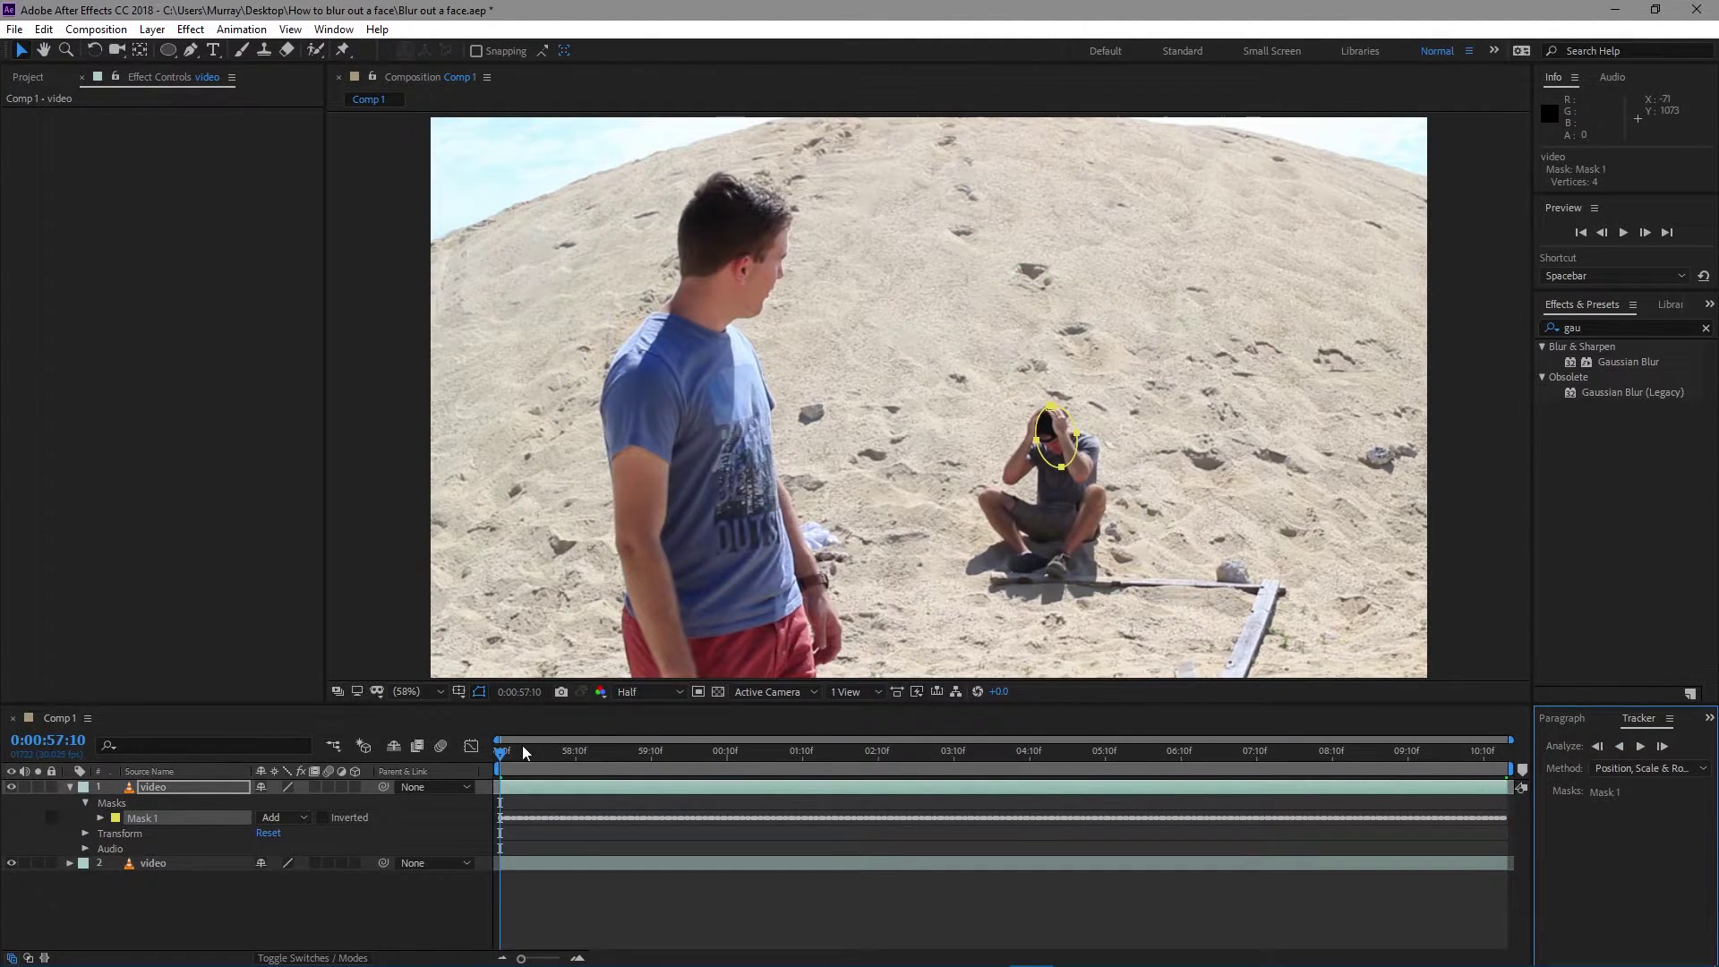
- Scrub around 0:00:59 to verify the tracked mask and expand Mask 1's properties
{"action": "left_click_drag", "start_coordinate": [514, 748], "coordinate": [843, 752]}
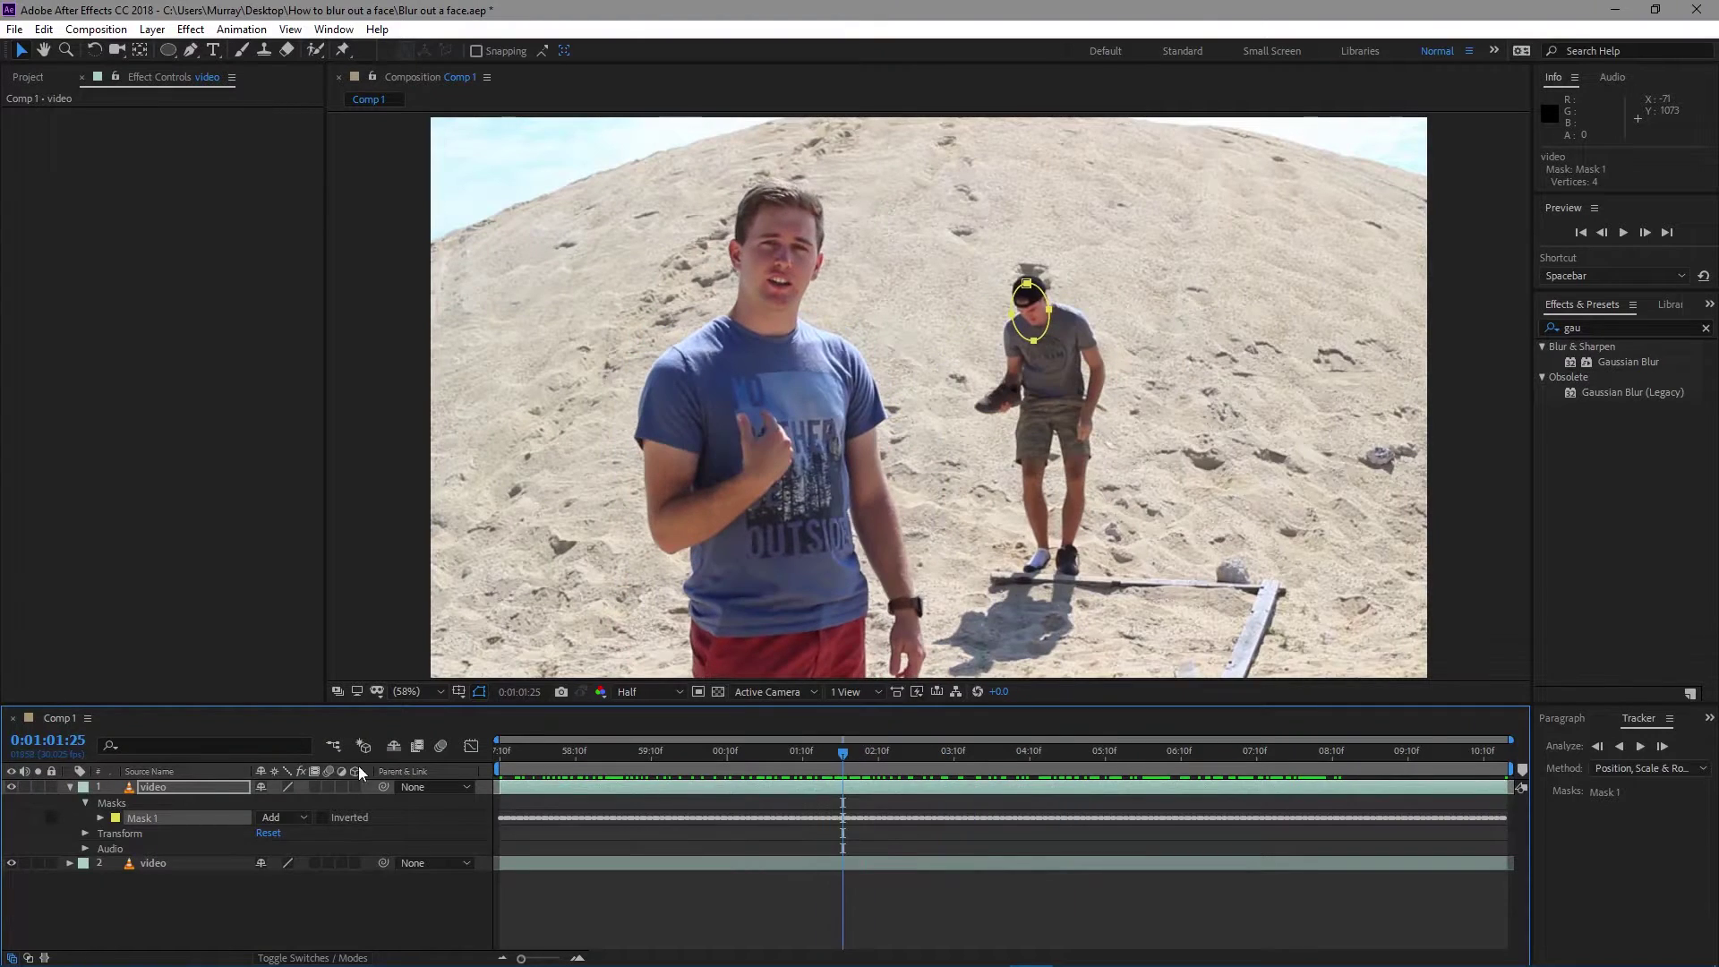
{"action": "left_click", "coordinate": [101, 819]}
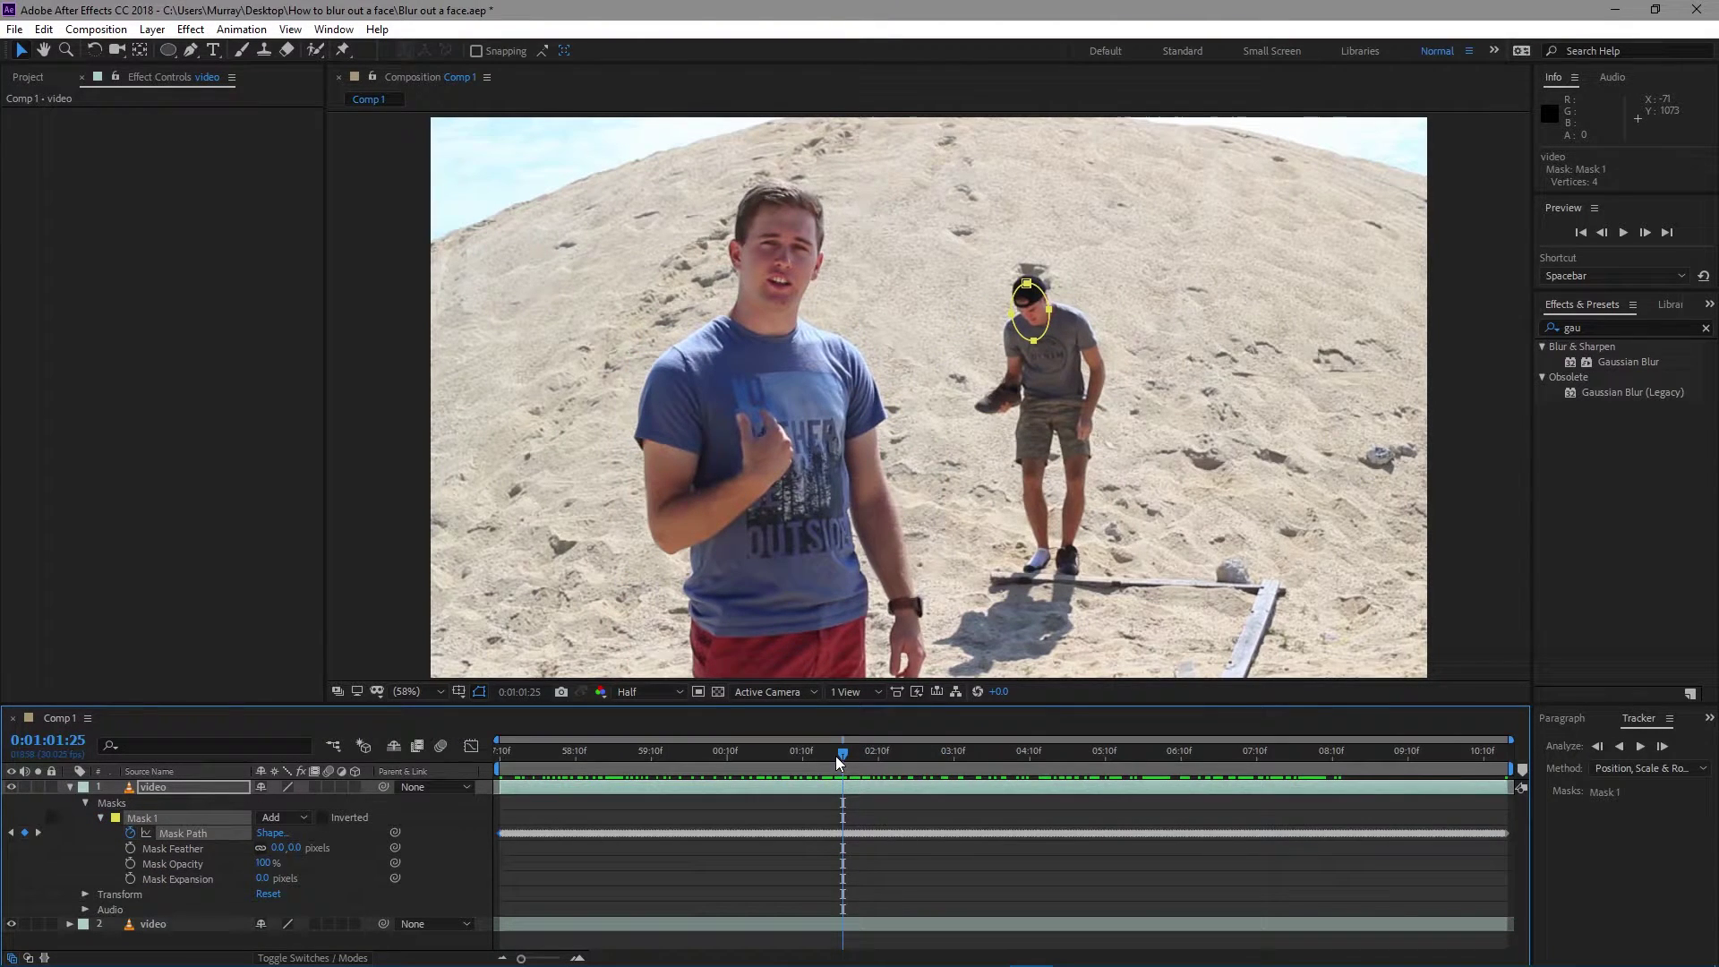
{"action": "mouse_move", "coordinate": [839, 757]}
{"action": "left_mouse_down"}
{"action": "mouse_move", "coordinate": [743, 752]}
{"action": "mouse_move", "coordinate": [815, 752]}
{"action": "left_mouse_up"}
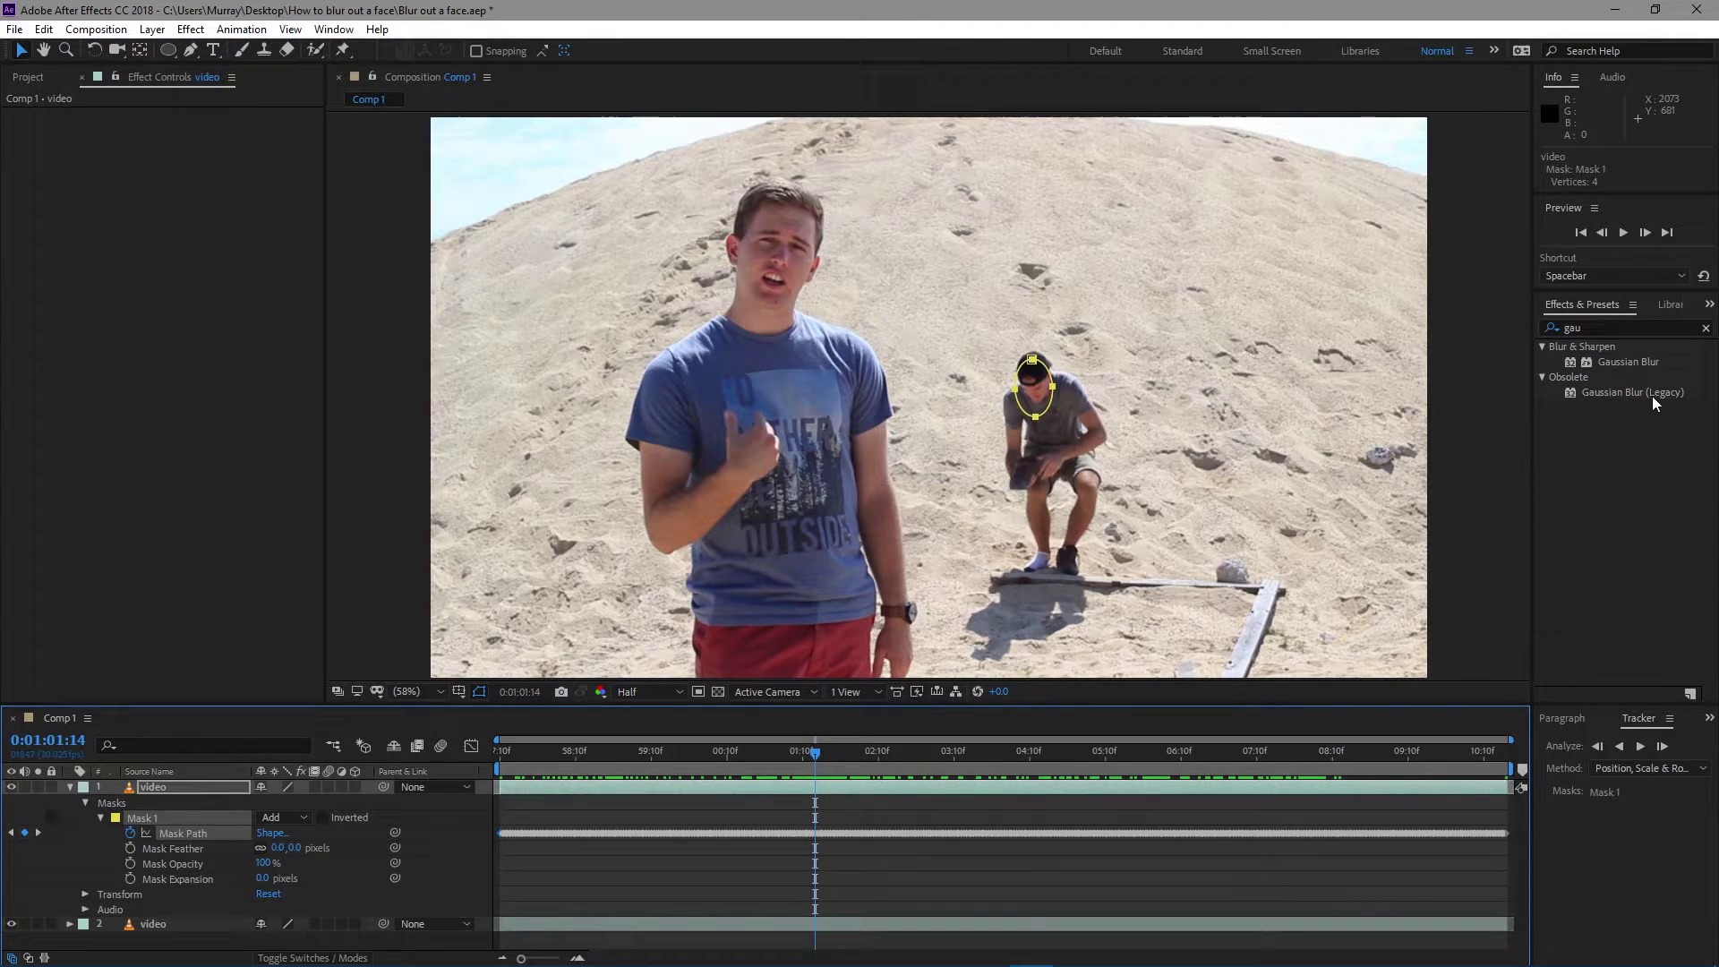
- Apply Gaussian Blur at Blurriness 61.9 and set Mask Expansion to 22 pixels
{"action": "double_click", "coordinate": [1620, 362]}
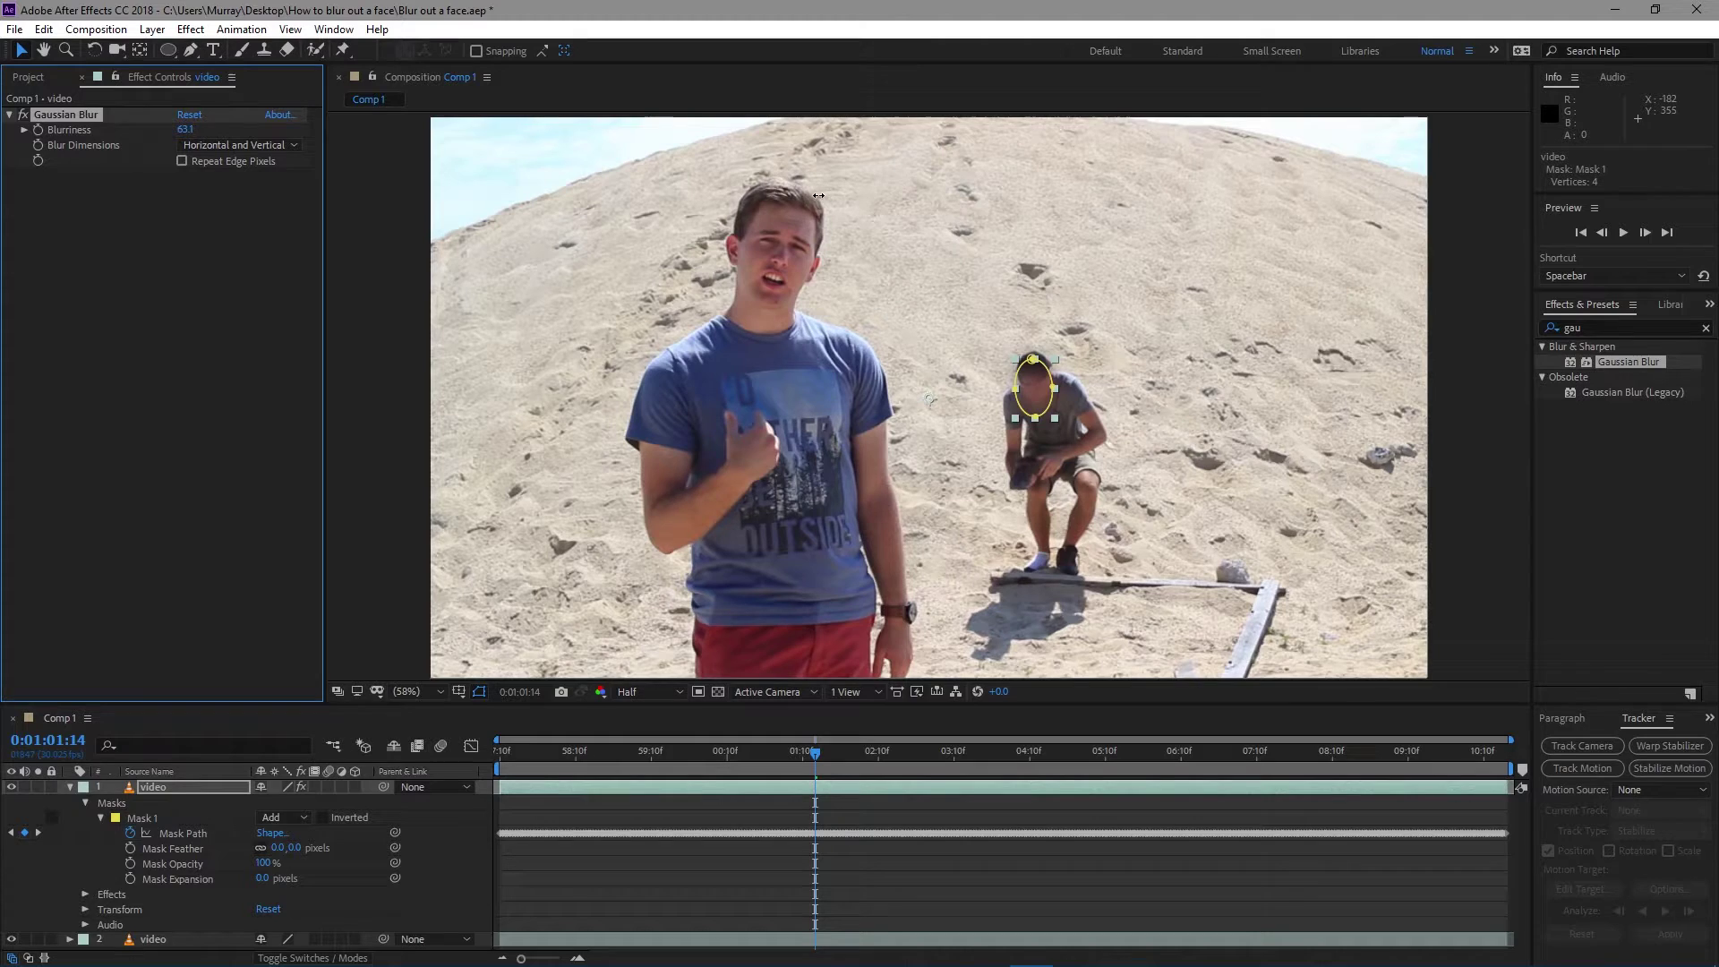
{"action": "left_click_drag", "start_coordinate": [818, 196], "coordinate": [807, 195]}
{"action": "left_click_drag", "start_coordinate": [260, 881], "coordinate": [287, 881]}
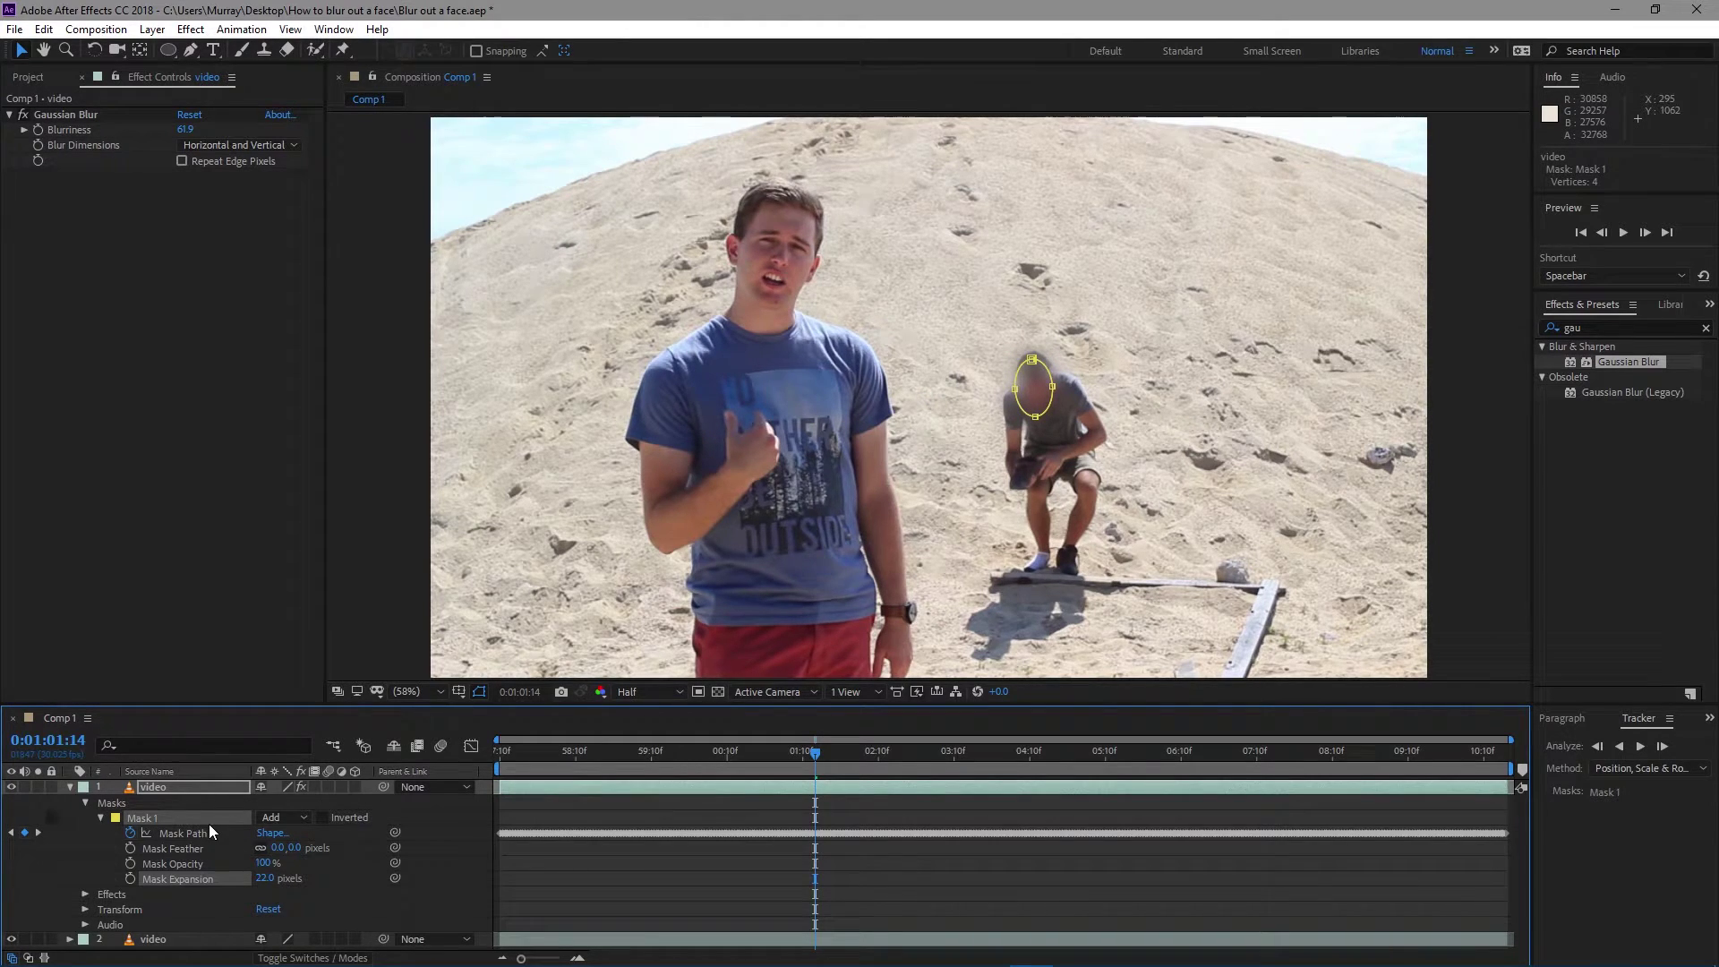
{"action": "left_click_drag", "start_coordinate": [582, 754], "coordinate": [1443, 764]}
- Raise the blur strength to 63.7 and check the masked face at 0:01:08:29
{"action": "left_click", "coordinate": [1098, 868]}
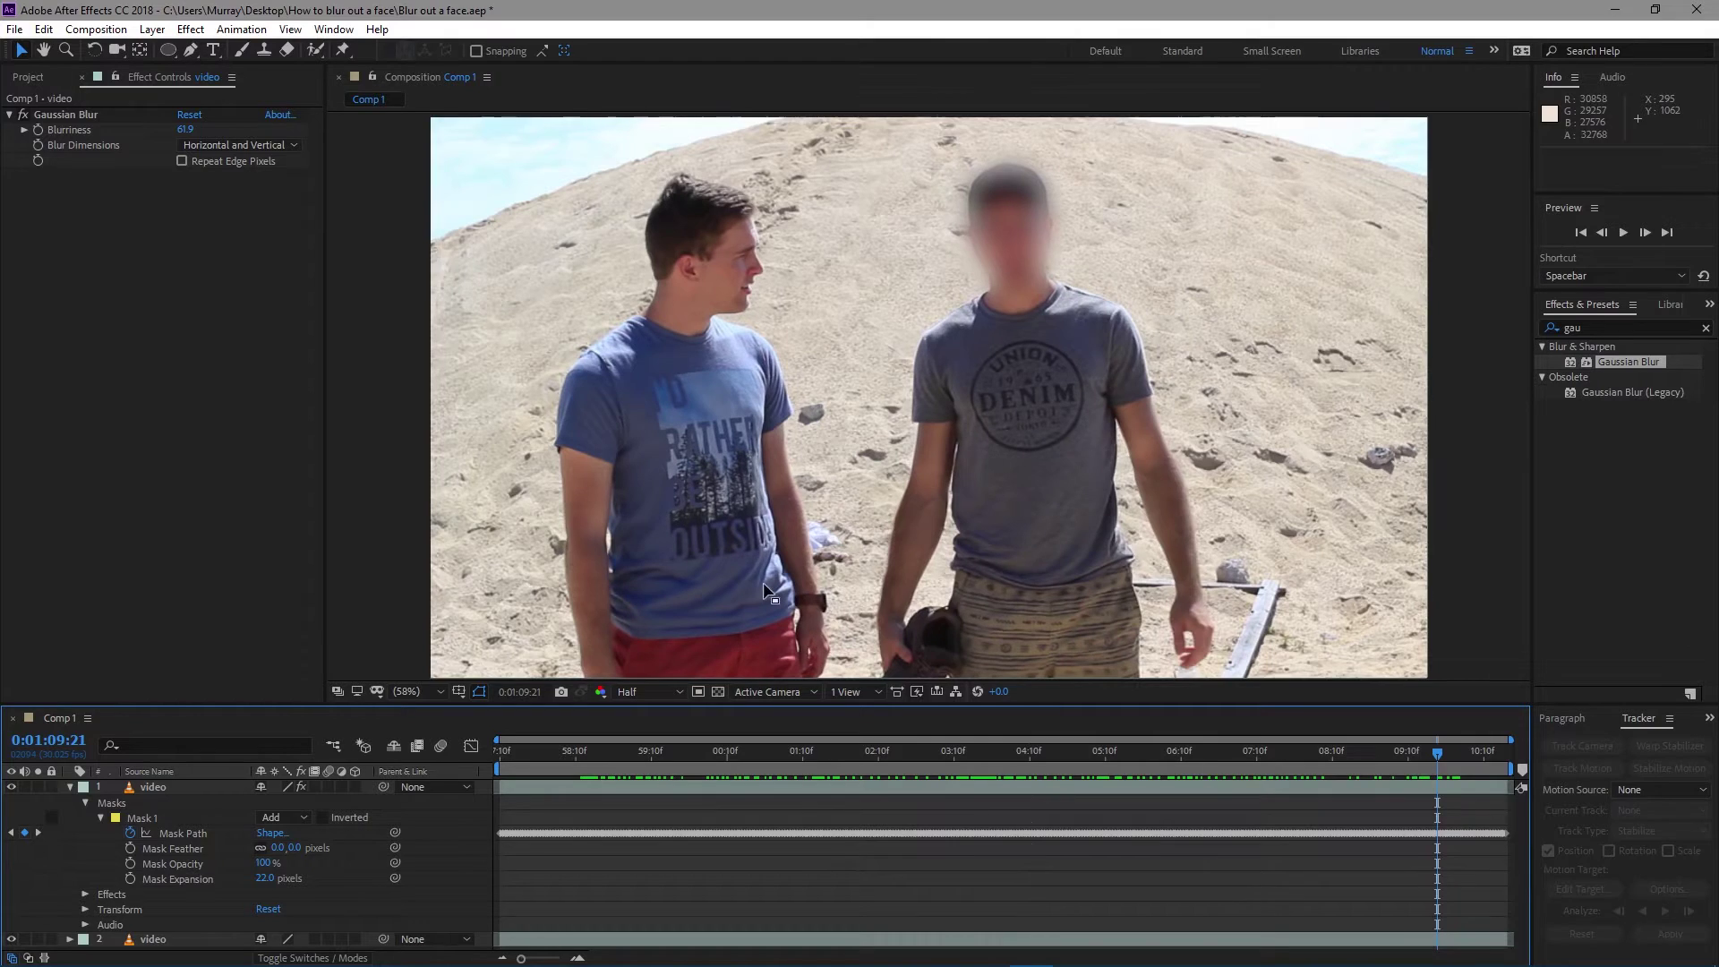
{"action": "left_click_drag", "start_coordinate": [187, 135], "coordinate": [199, 133]}
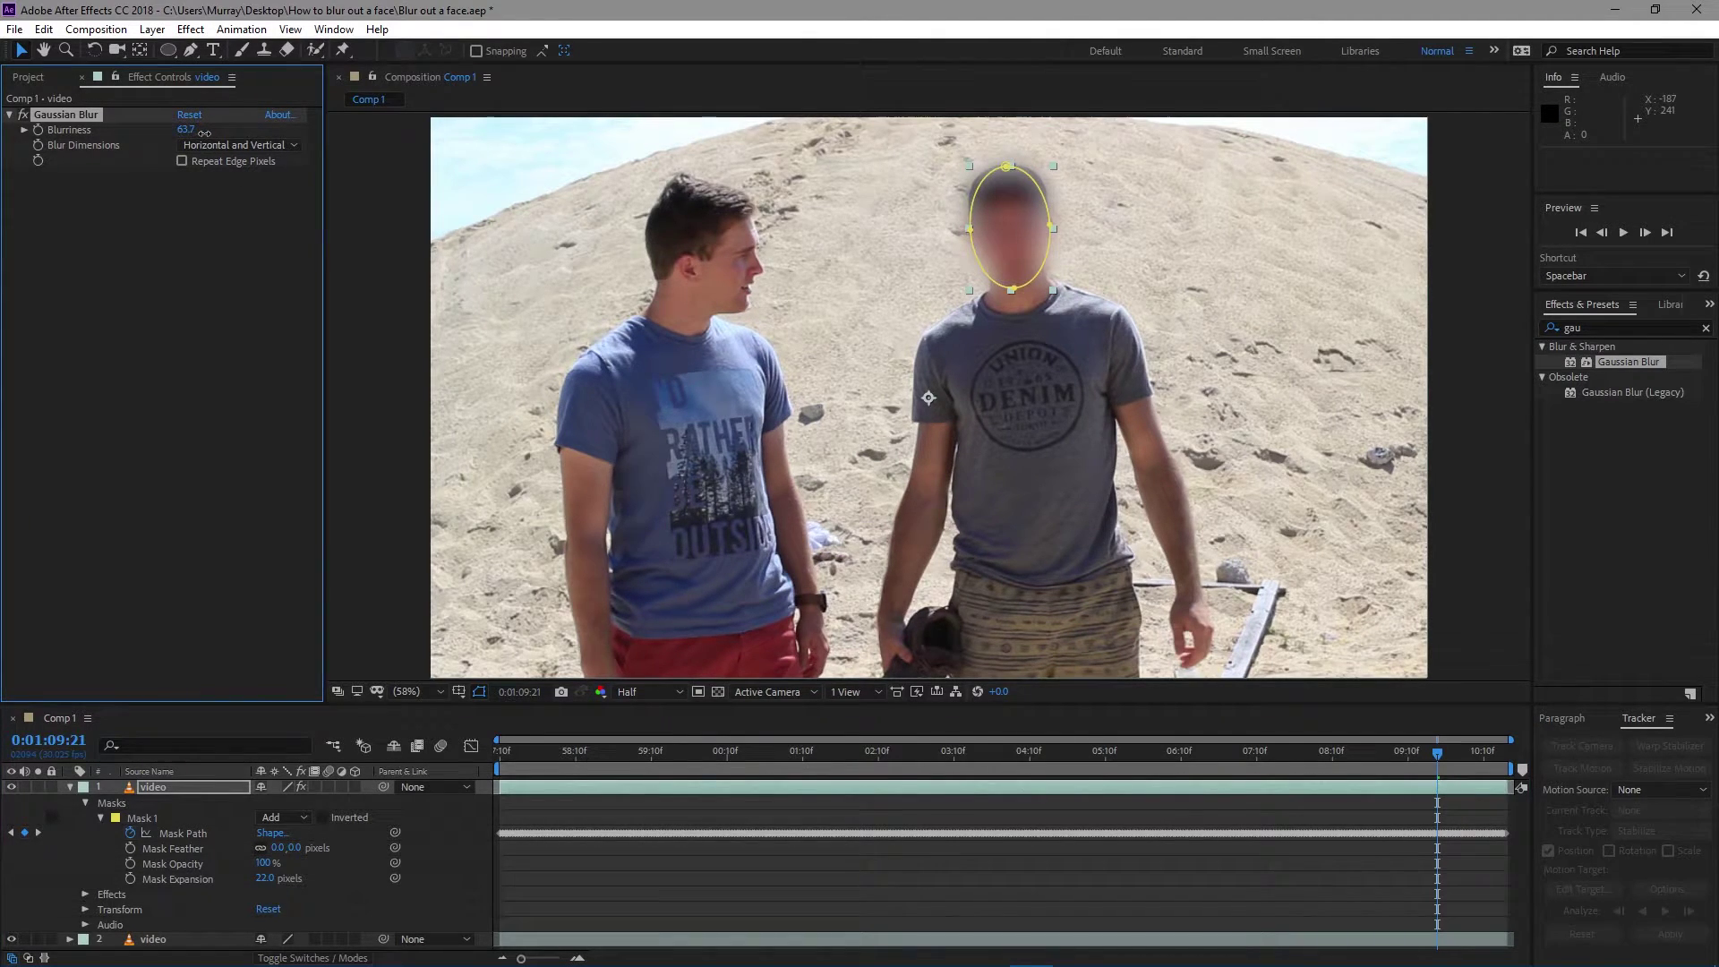
{"action": "left_click_drag", "start_coordinate": [1439, 756], "coordinate": [1384, 755]}
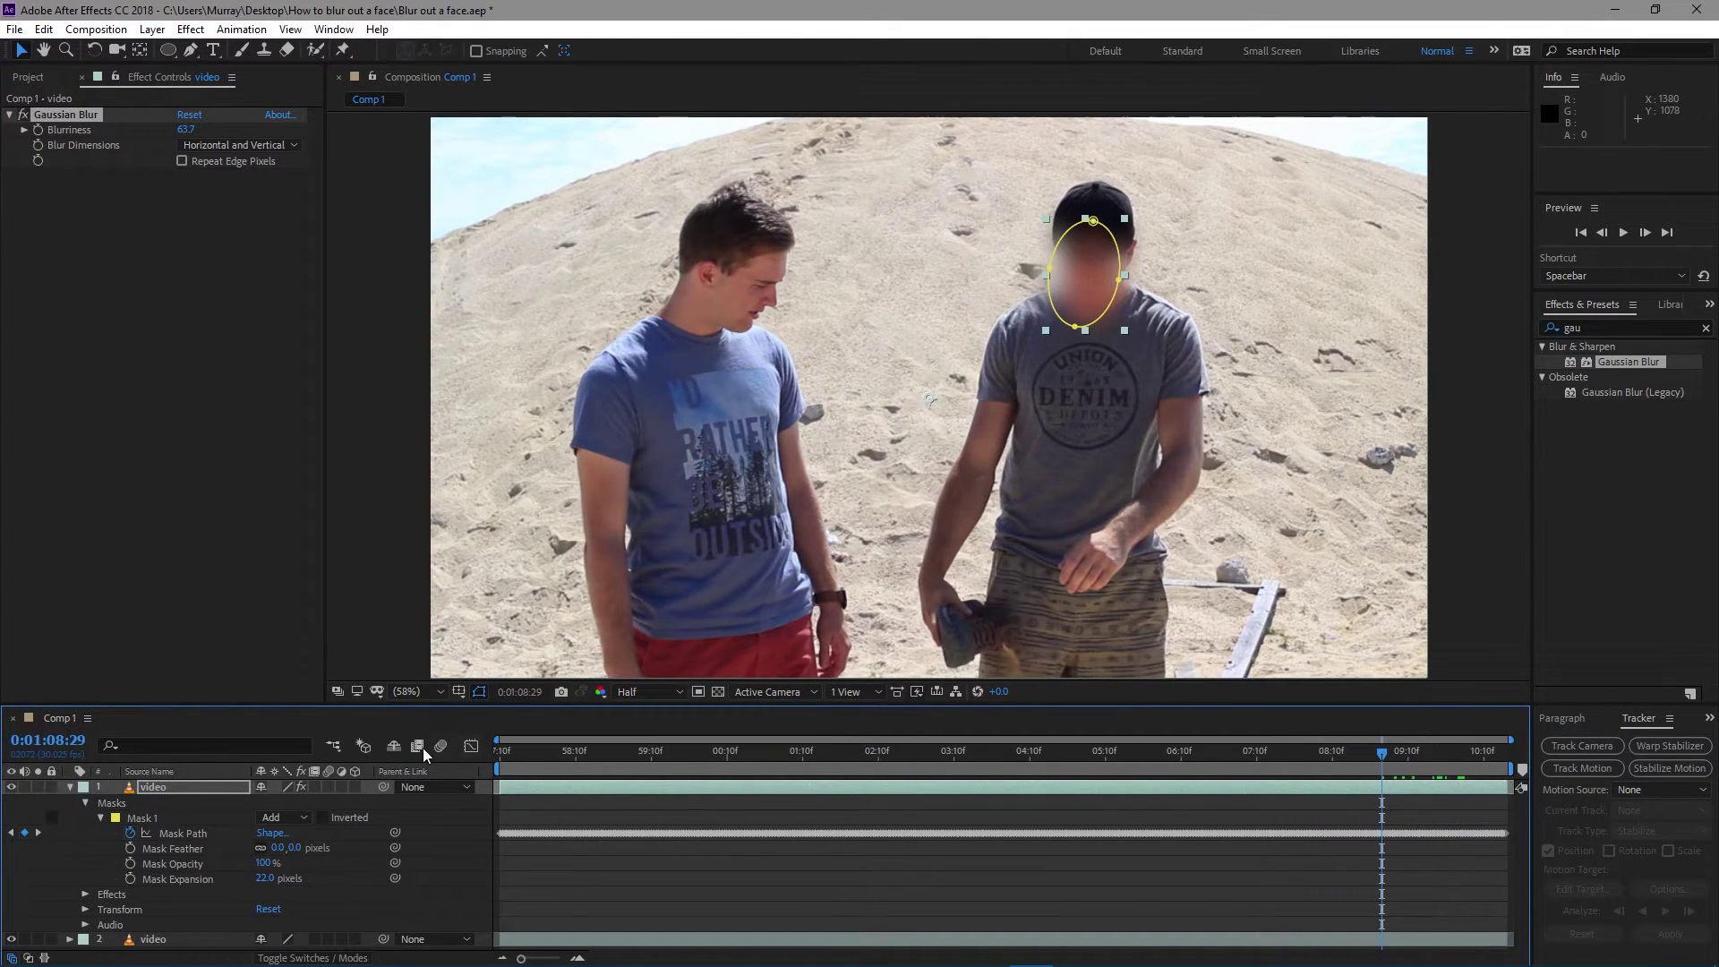
- Duplicate the second video layer and hide the blurred top layer
{"action": "left_click", "coordinate": [69, 787]}
{"action": "left_click", "coordinate": [174, 803]}
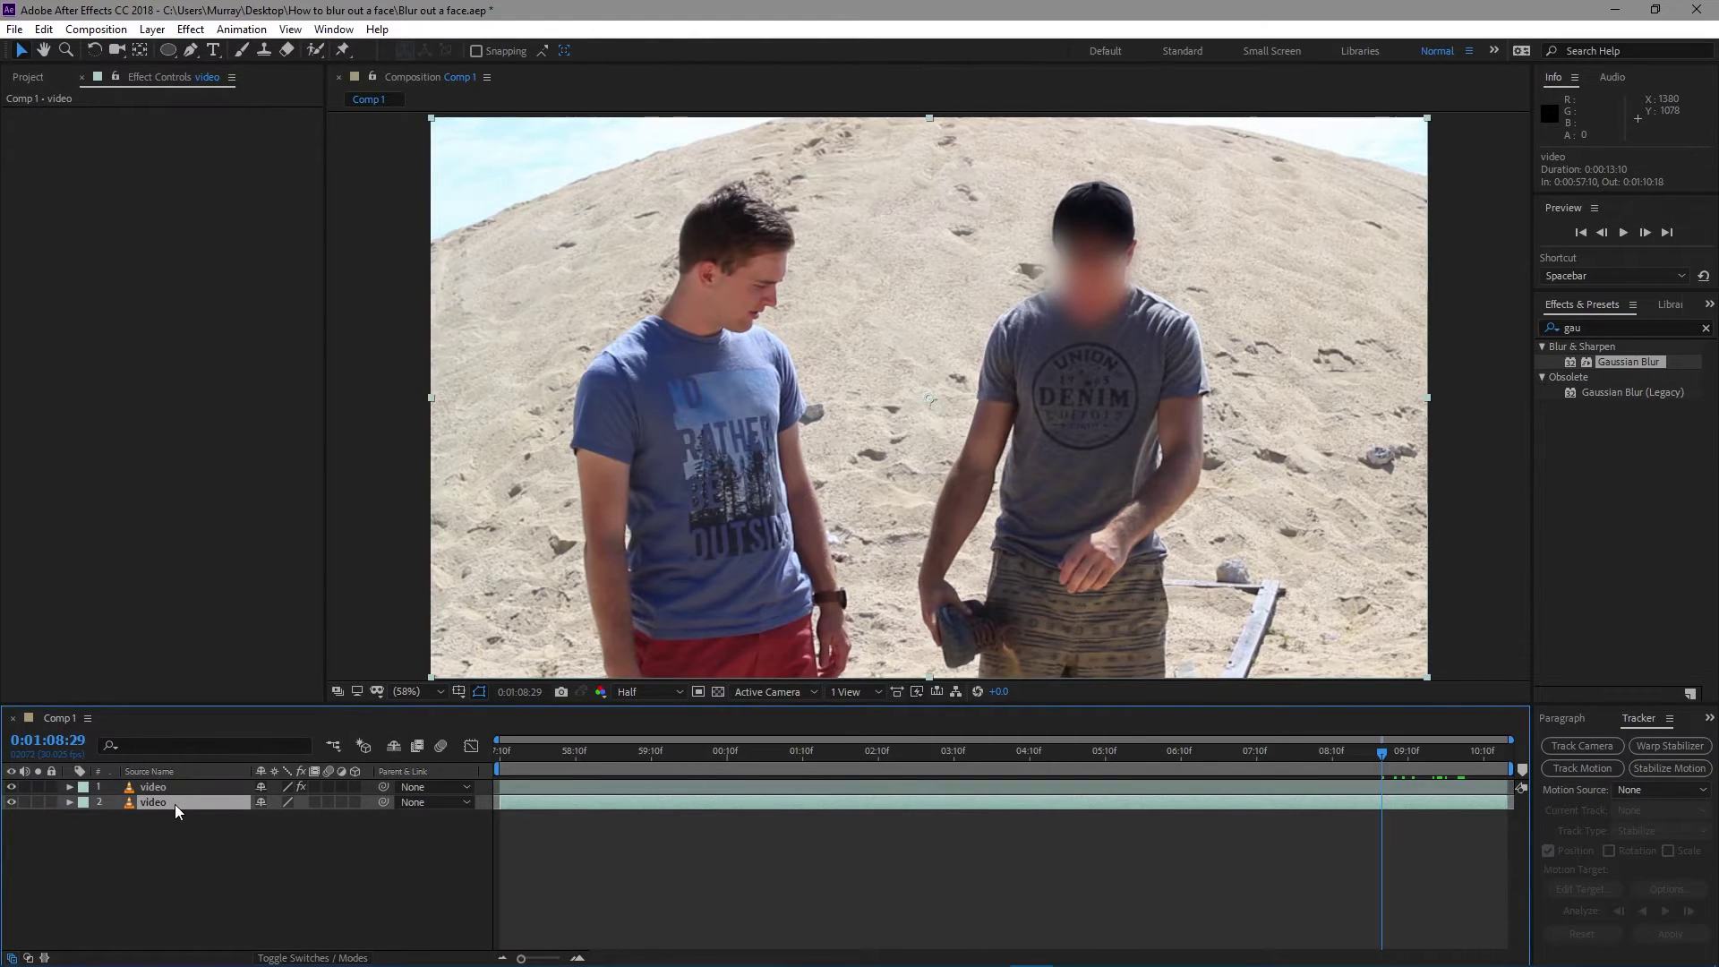
{"action": "key", "text": "ctrl+d"}
{"action": "left_click", "coordinate": [11, 787]}
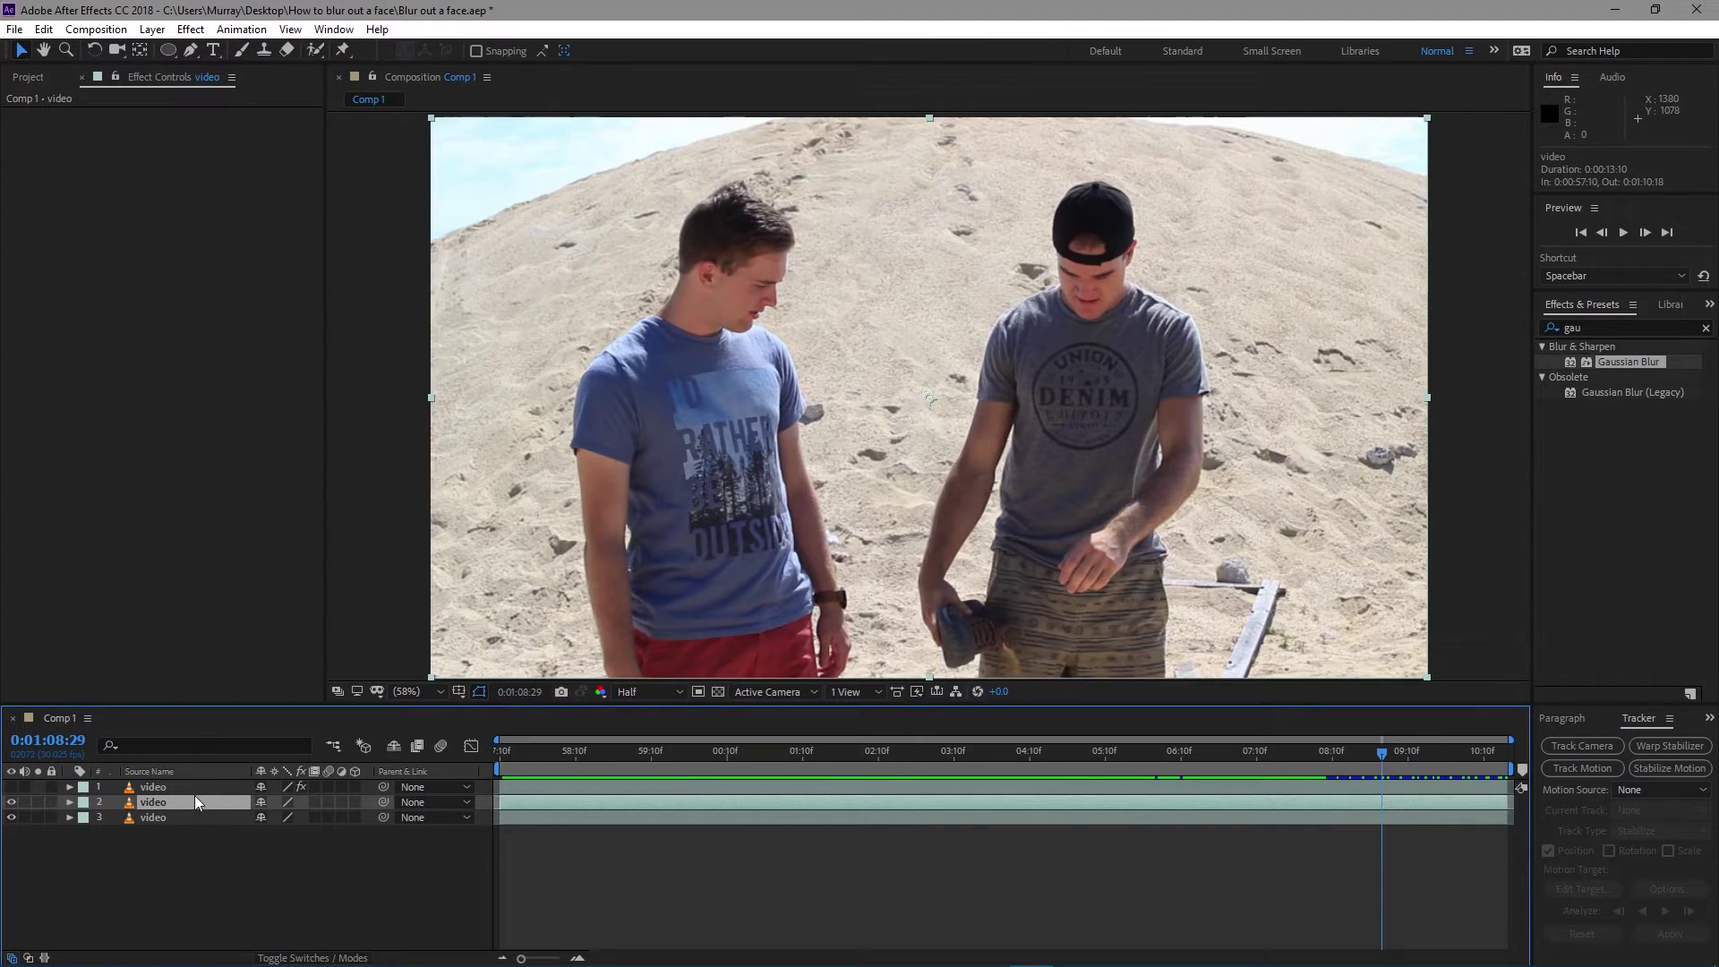
- Draw an ellipse mask around the capped man's face and shift it onto the face
{"action": "left_click", "coordinate": [166, 51]}
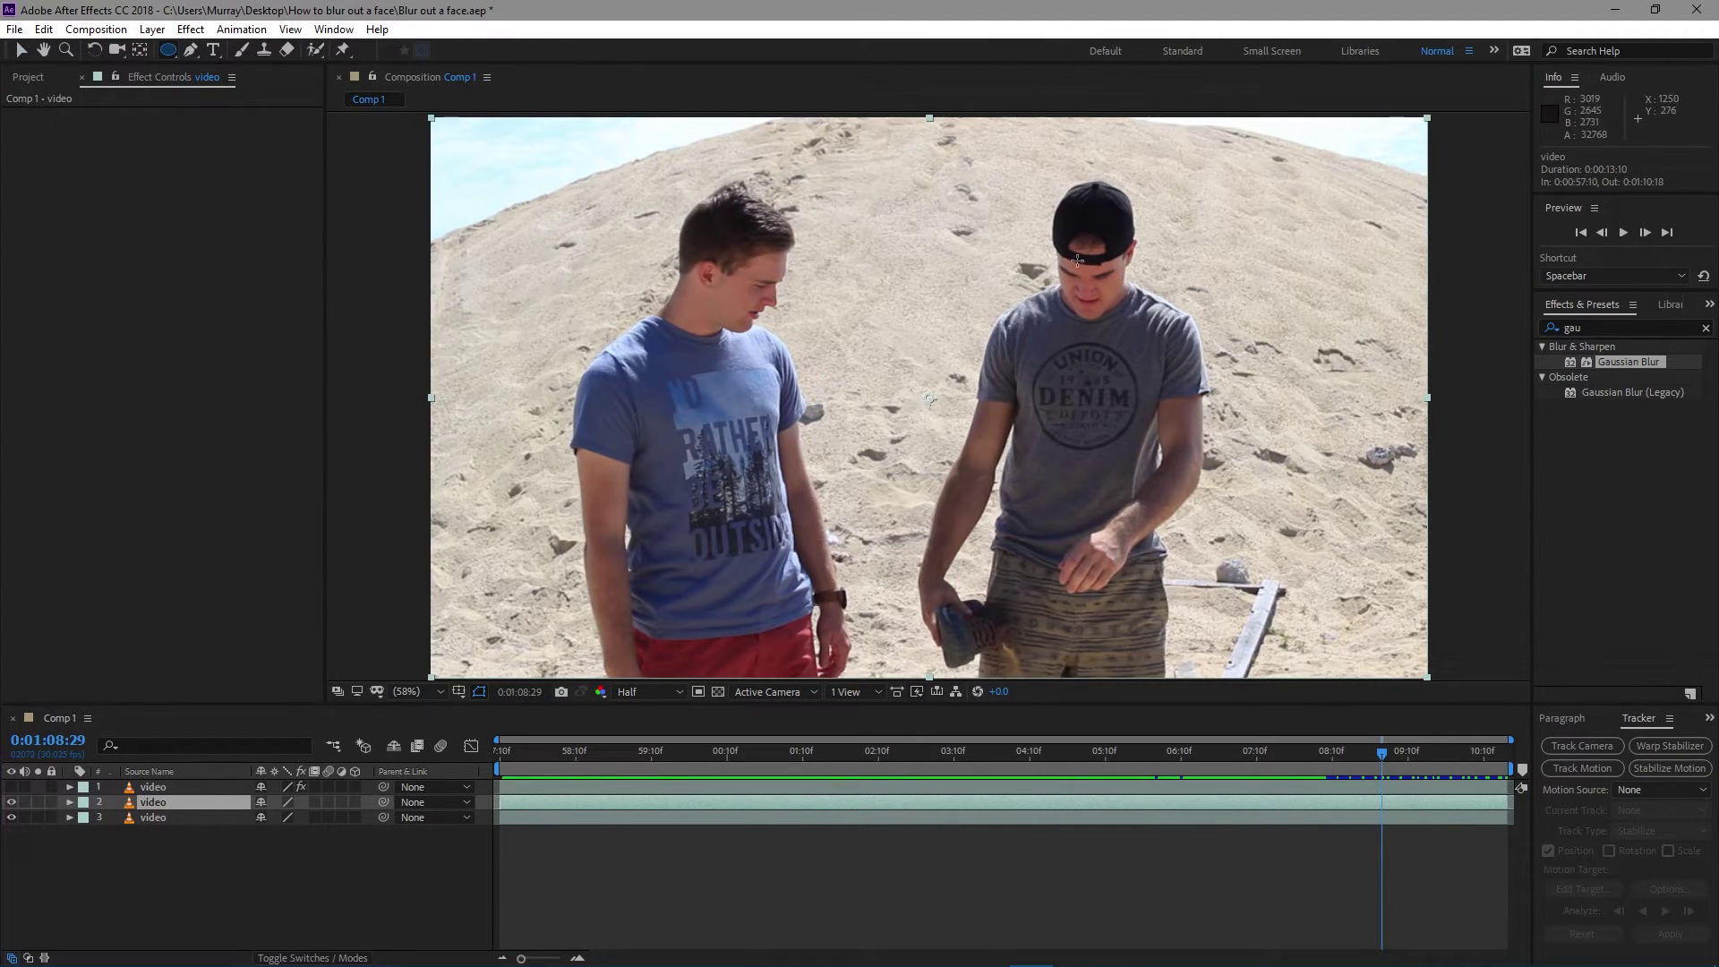
{"action": "mouse_move", "coordinate": [1068, 234]}
{"action": "left_mouse_down"}
{"action": "mouse_move", "coordinate": [1133, 301]}
{"action": "mouse_move", "coordinate": [1115, 330]}
{"action": "mouse_move", "coordinate": [1157, 362]}
{"action": "left_mouse_up"}
{"action": "key", "text": "v"}
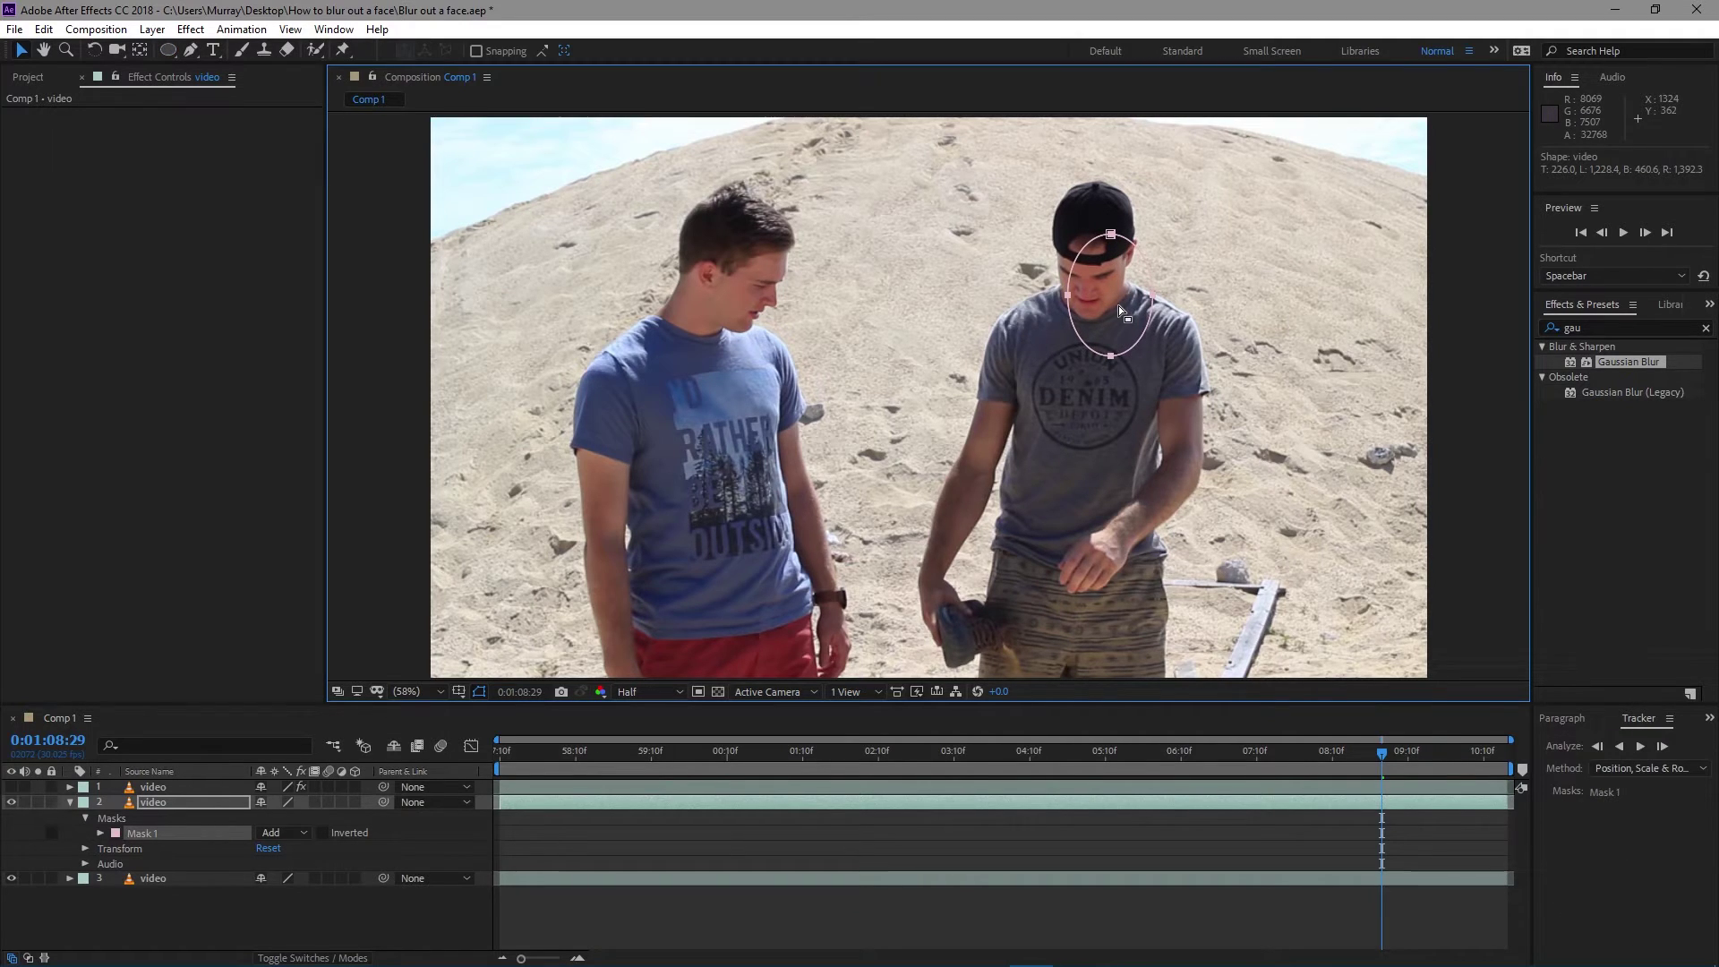
{"action": "double_click", "coordinate": [1098, 281]}
{"action": "mouse_move", "coordinate": [1097, 281]}
{"action": "left_mouse_down"}
{"action": "mouse_move", "coordinate": [1112, 303]}
{"action": "mouse_move", "coordinate": [1109, 248]}
{"action": "mouse_move", "coordinate": [1112, 262]}
{"action": "left_mouse_up"}
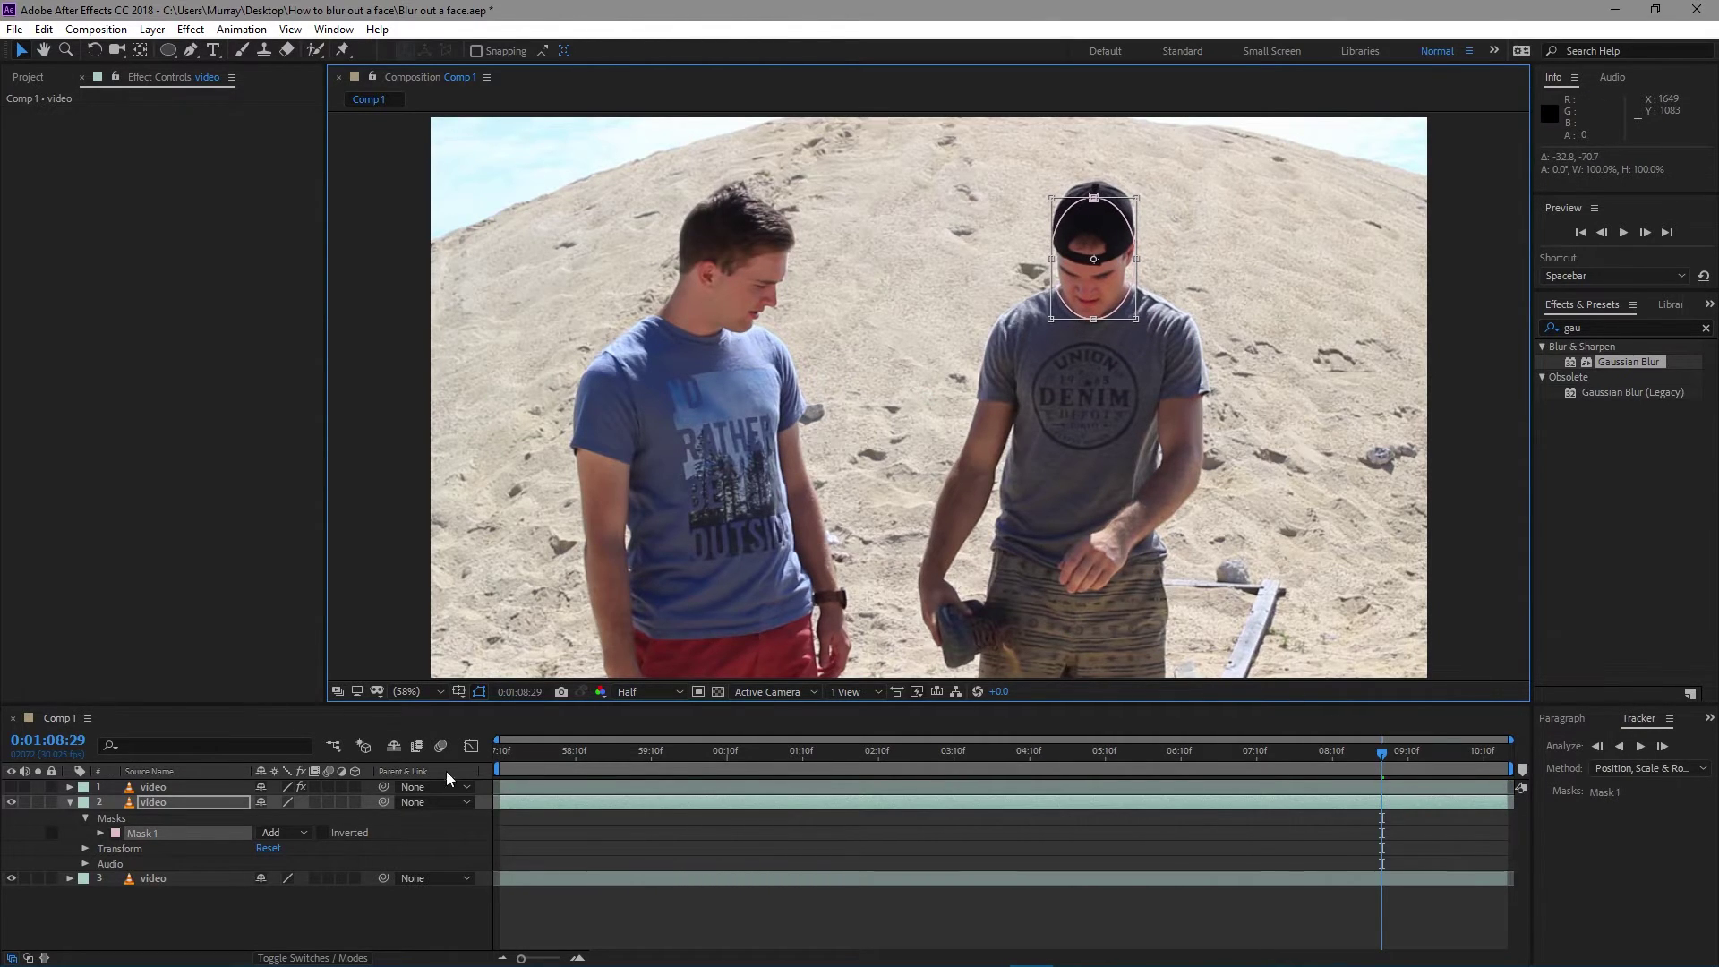
- Keyframe Mask Path, repositioning the mask onto the face at 0:01:07:28 and 0:01:06:27
{"action": "left_click", "coordinate": [100, 832]}
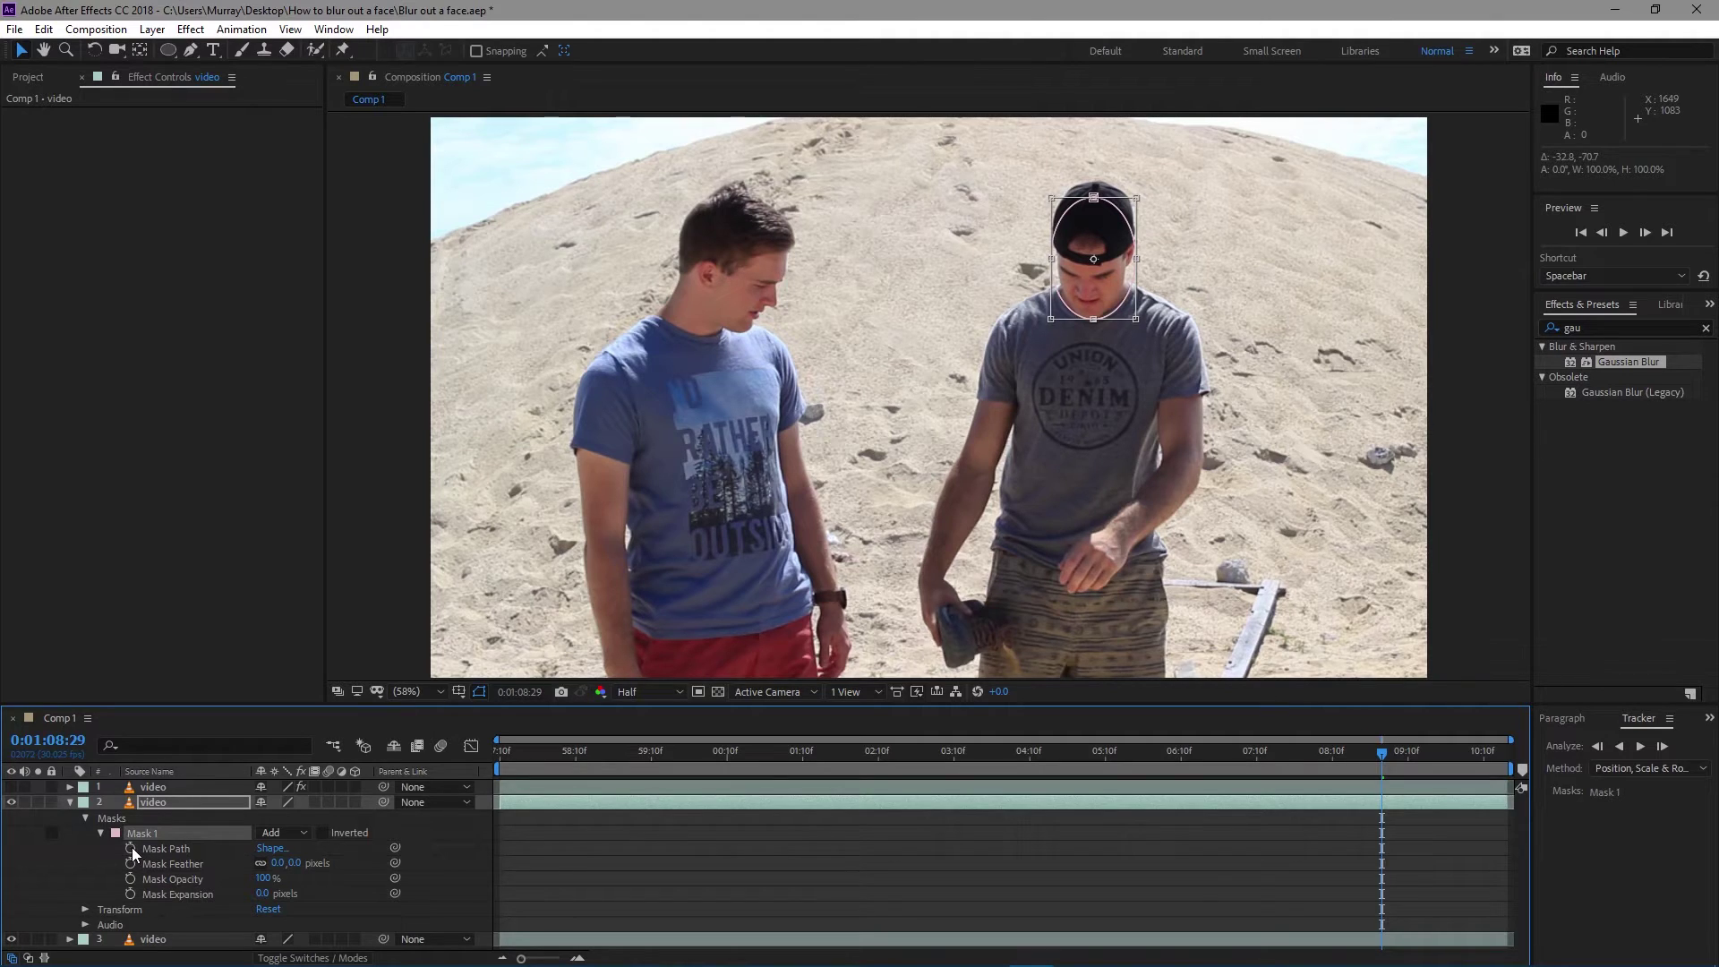
{"action": "left_click", "coordinate": [130, 848]}
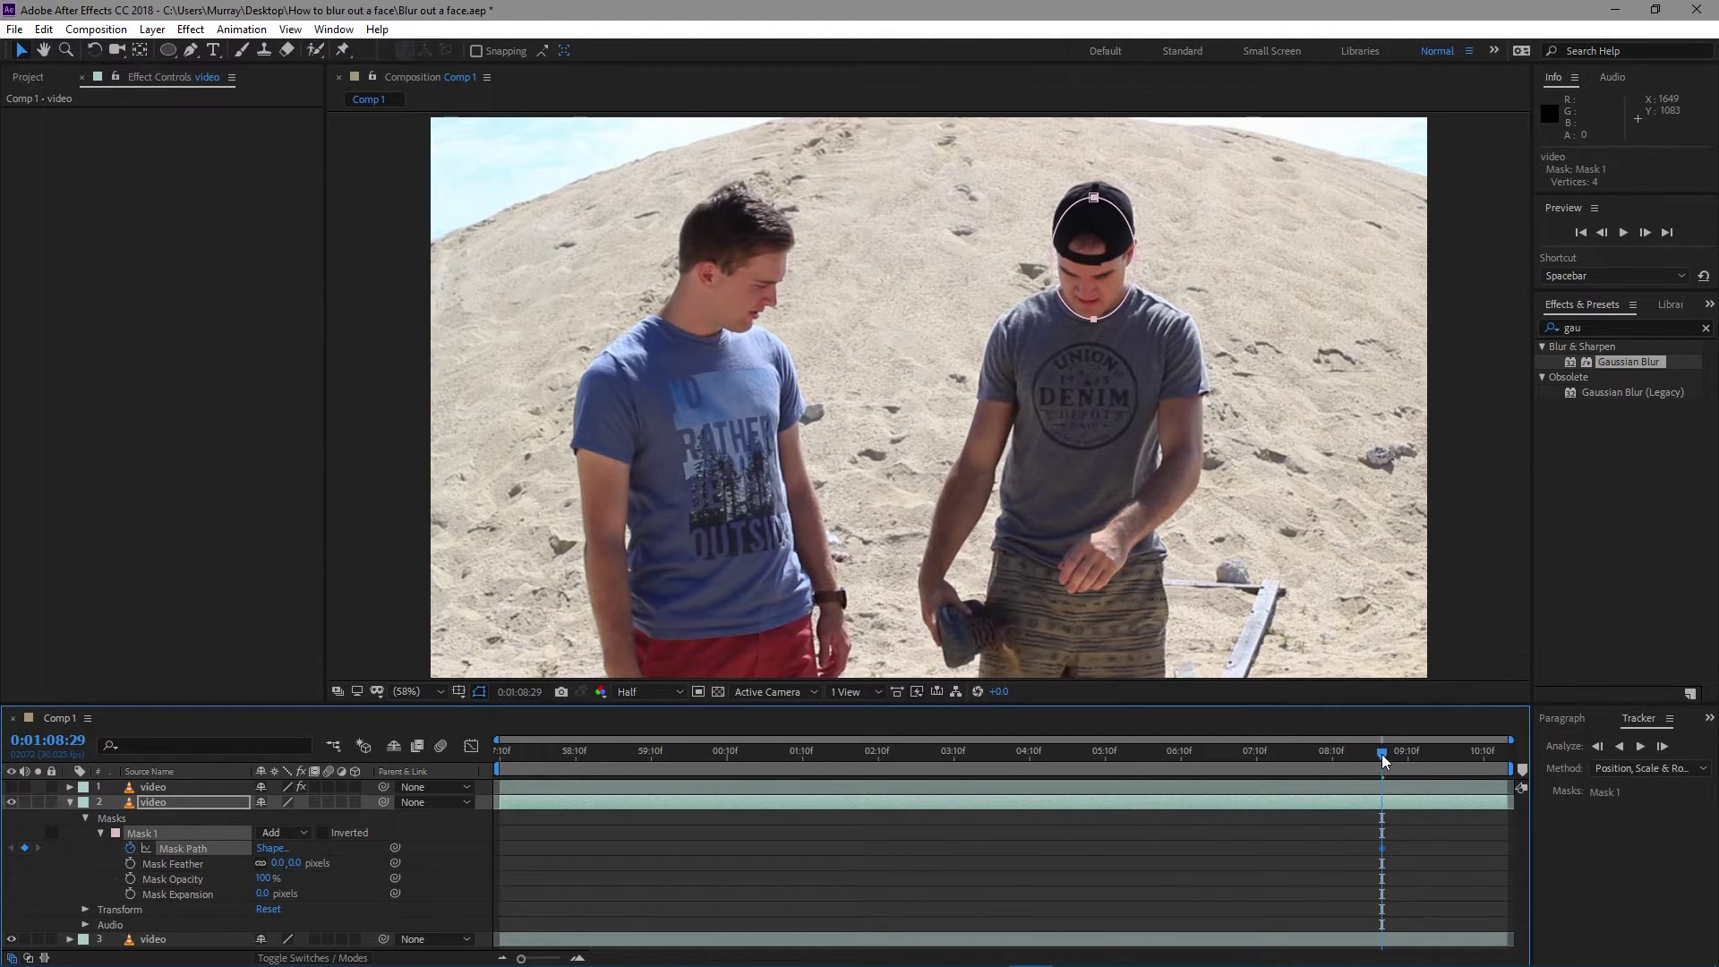
{"action": "left_click_drag", "start_coordinate": [1383, 754], "coordinate": [1304, 757]}
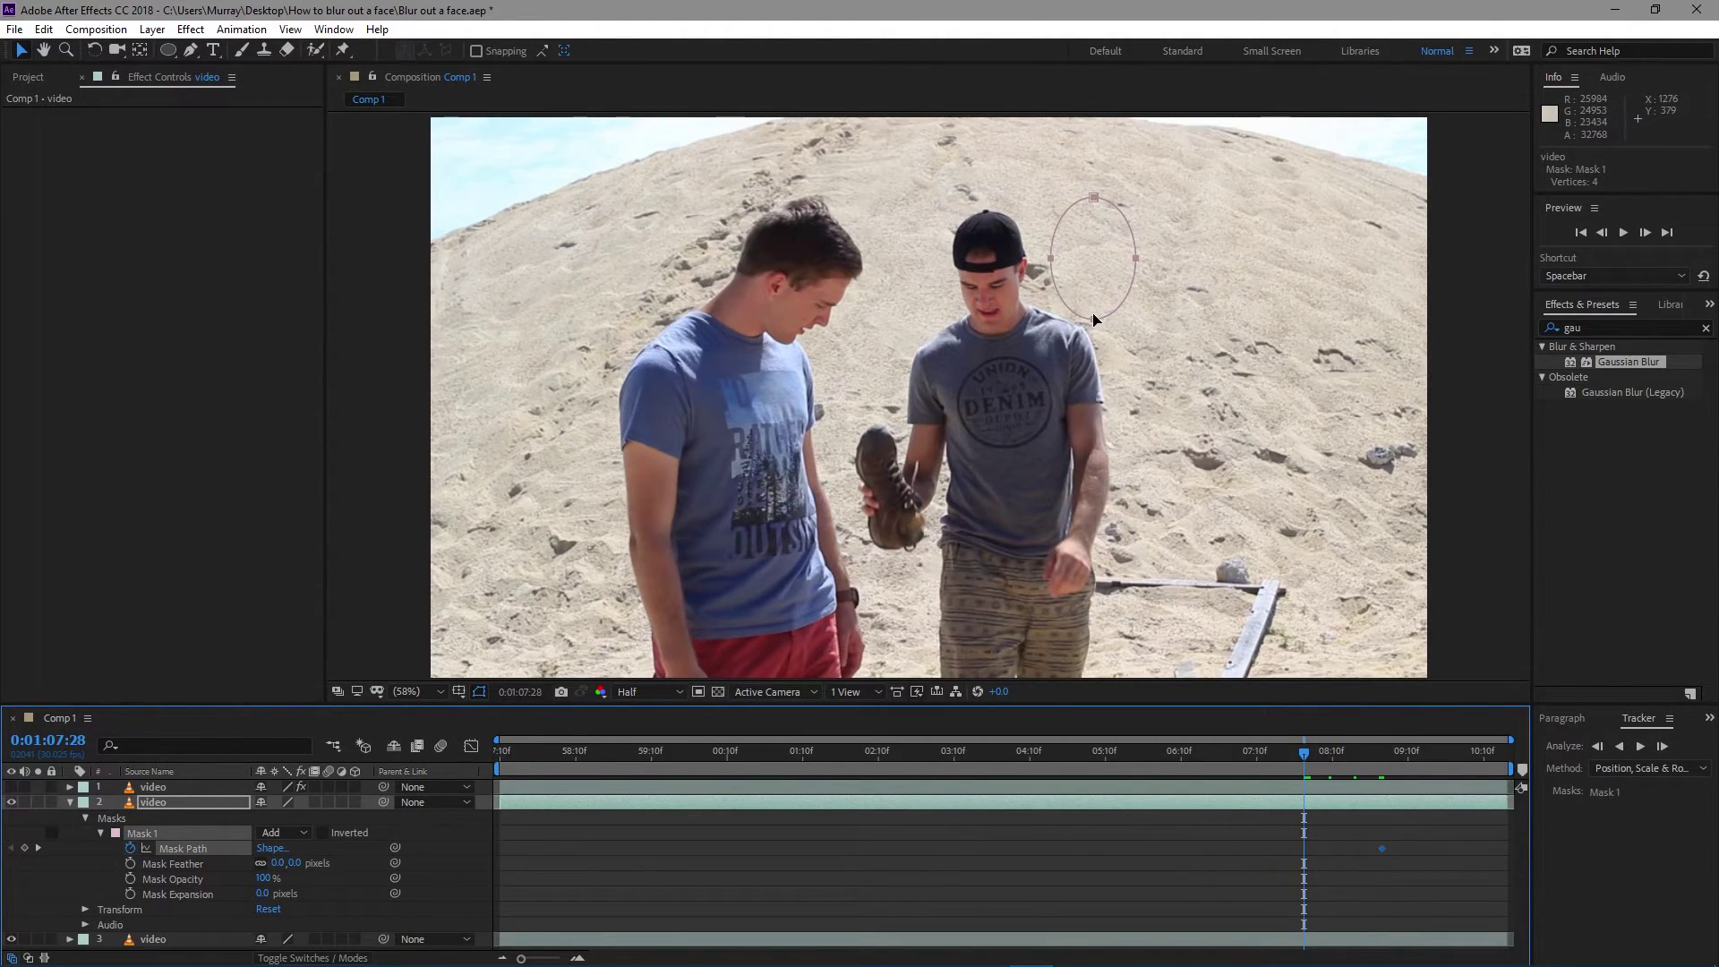
{"action": "left_click_drag", "start_coordinate": [1094, 319], "coordinate": [992, 339]}
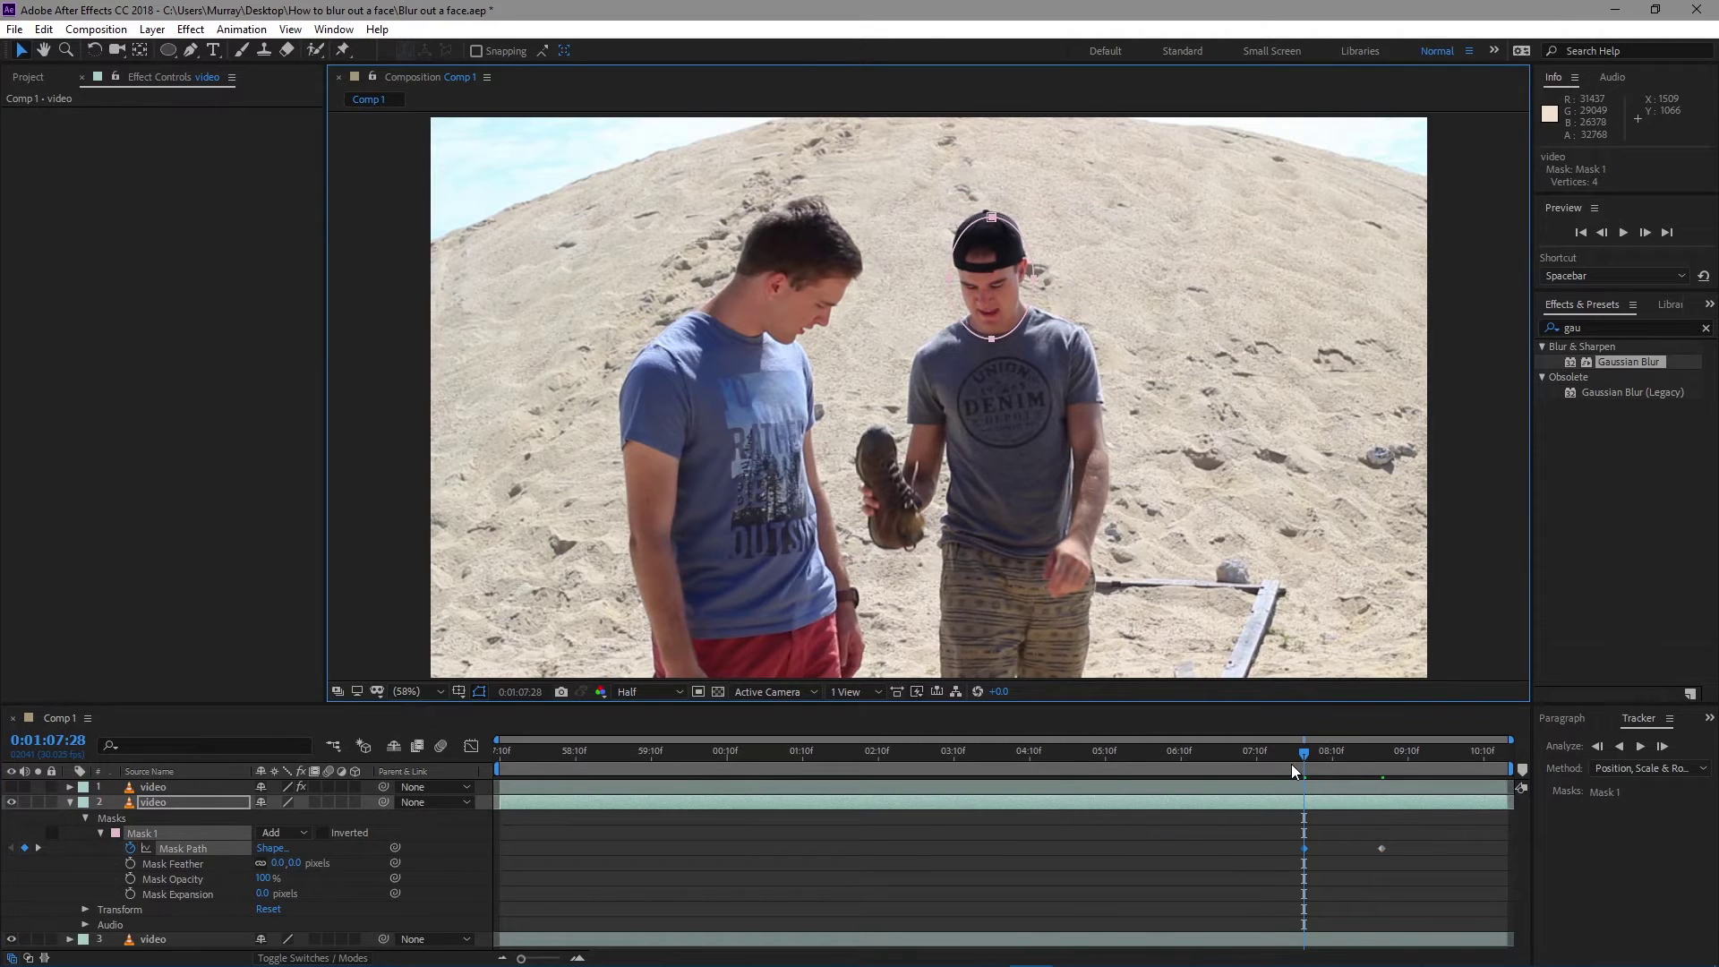
{"action": "left_click_drag", "start_coordinate": [1302, 754], "coordinate": [1226, 755]}
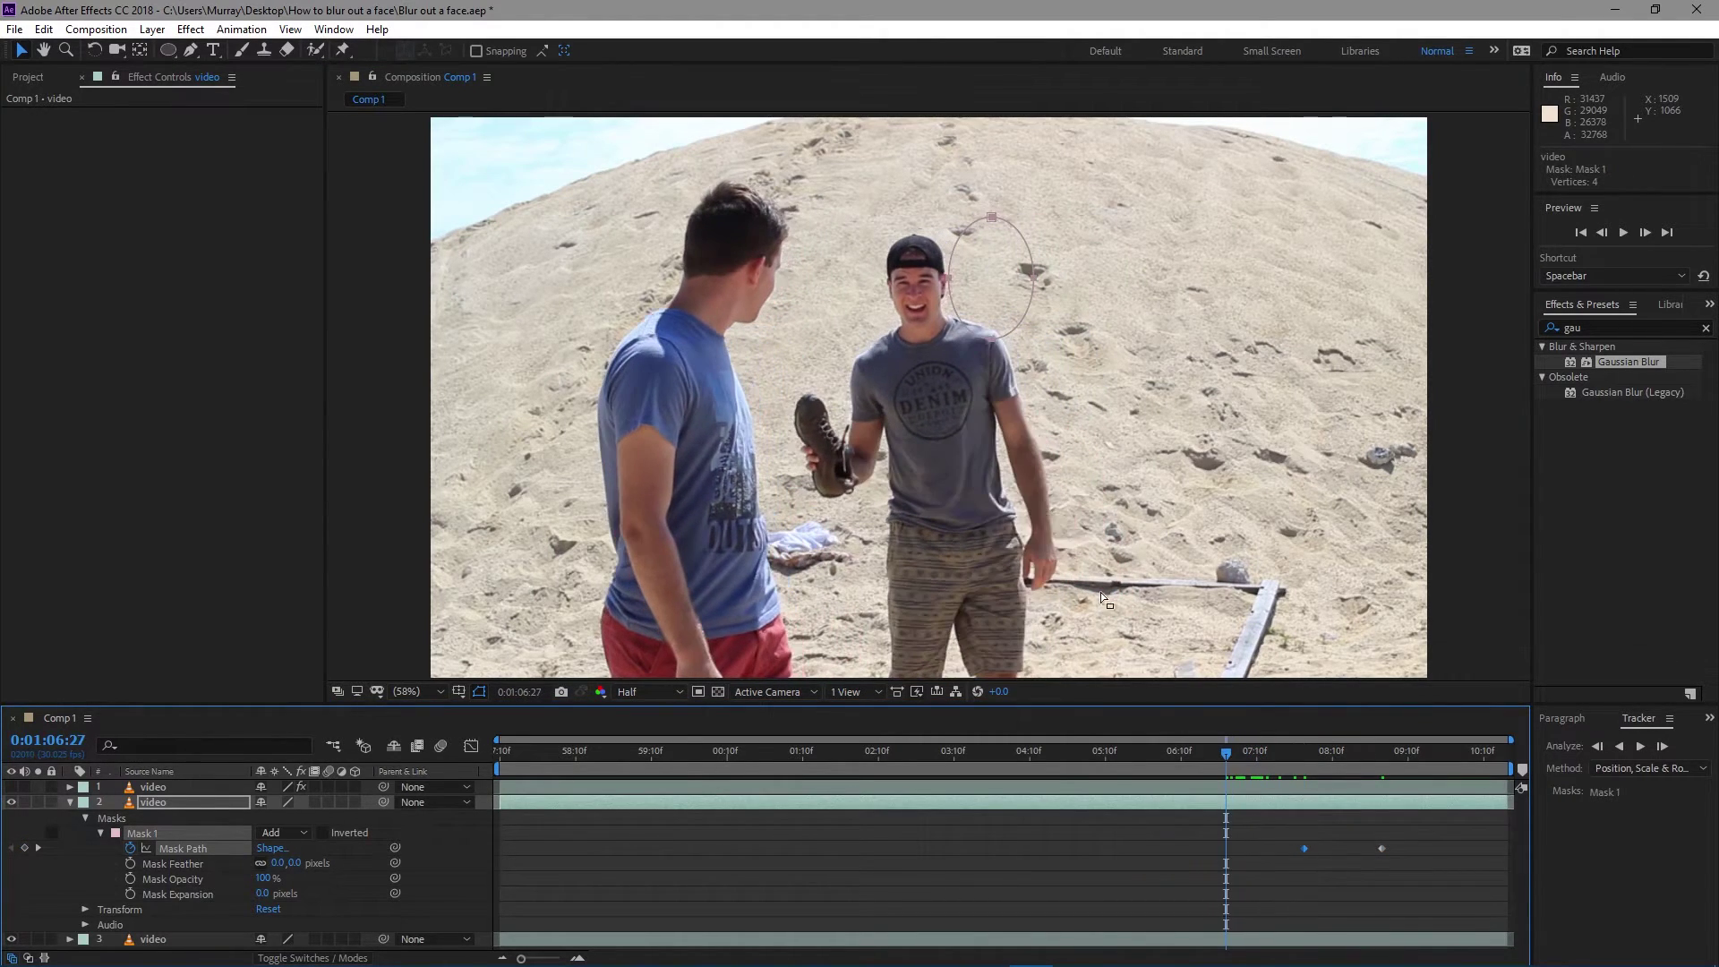
{"action": "left_click_drag", "start_coordinate": [991, 341], "coordinate": [915, 349]}
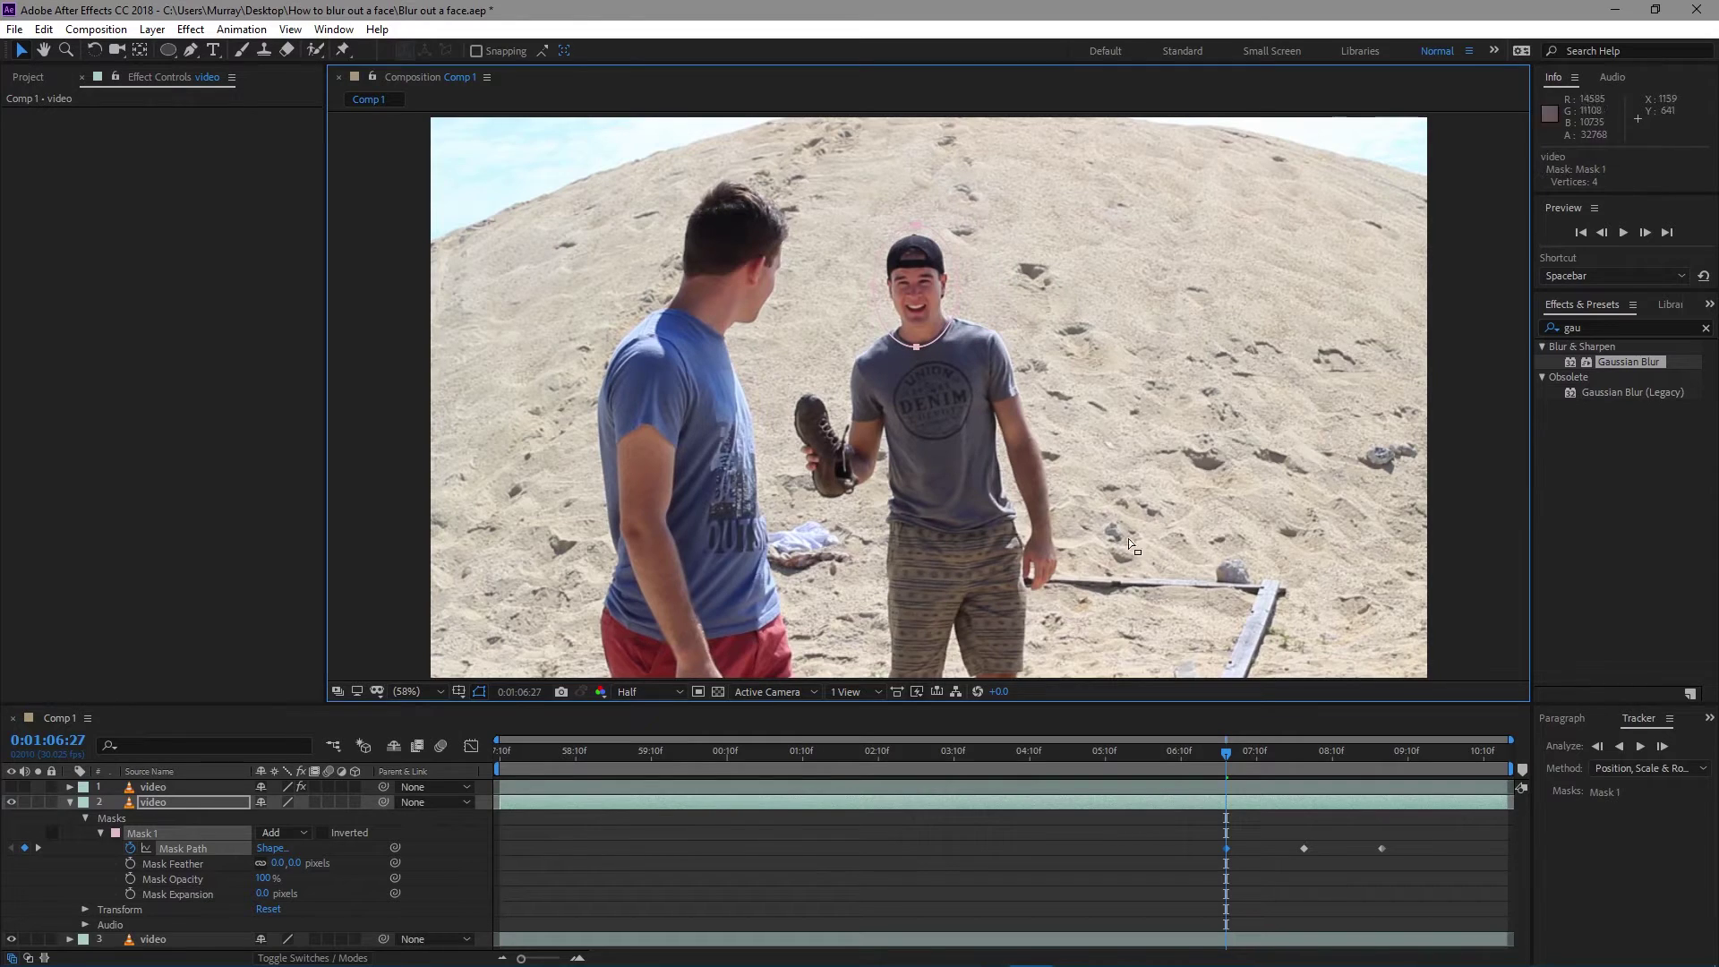
- Keep the mask on the face at 0:01:05:14, an earlier frame, and 0:01:00:20
{"action": "left_click_drag", "start_coordinate": [1227, 761], "coordinate": [1121, 752]}
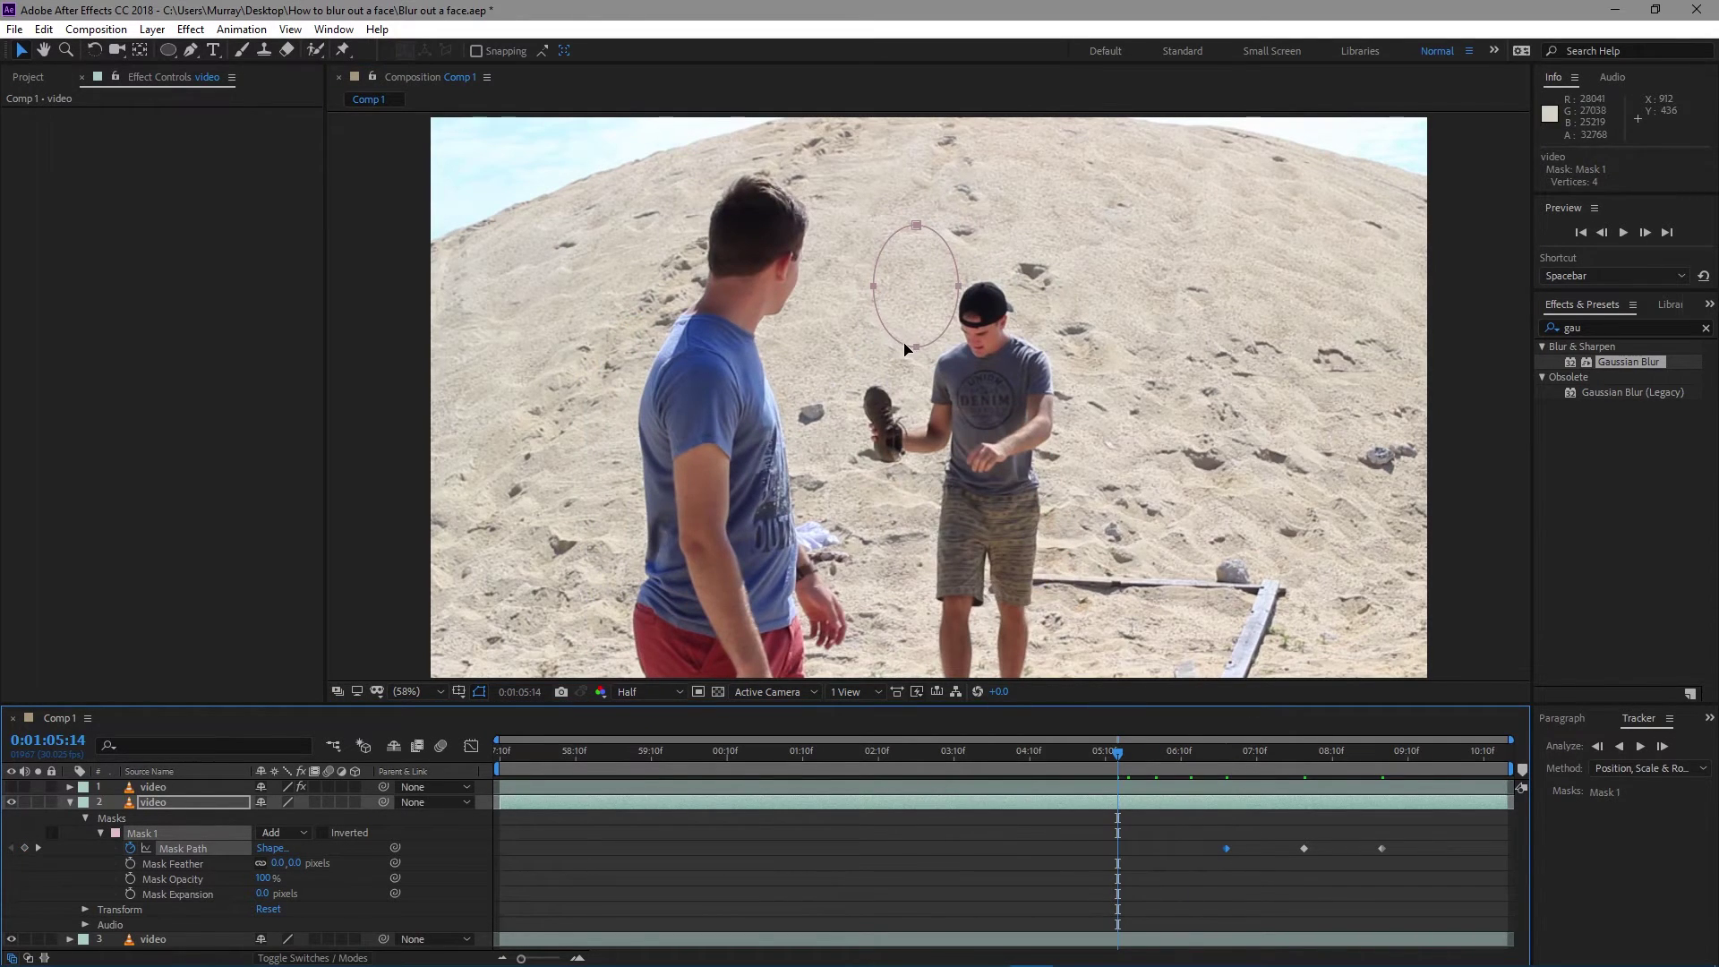
{"action": "left_click_drag", "start_coordinate": [917, 352], "coordinate": [983, 387]}
{"action": "left_click_drag", "start_coordinate": [1117, 754], "coordinate": [936, 759]}
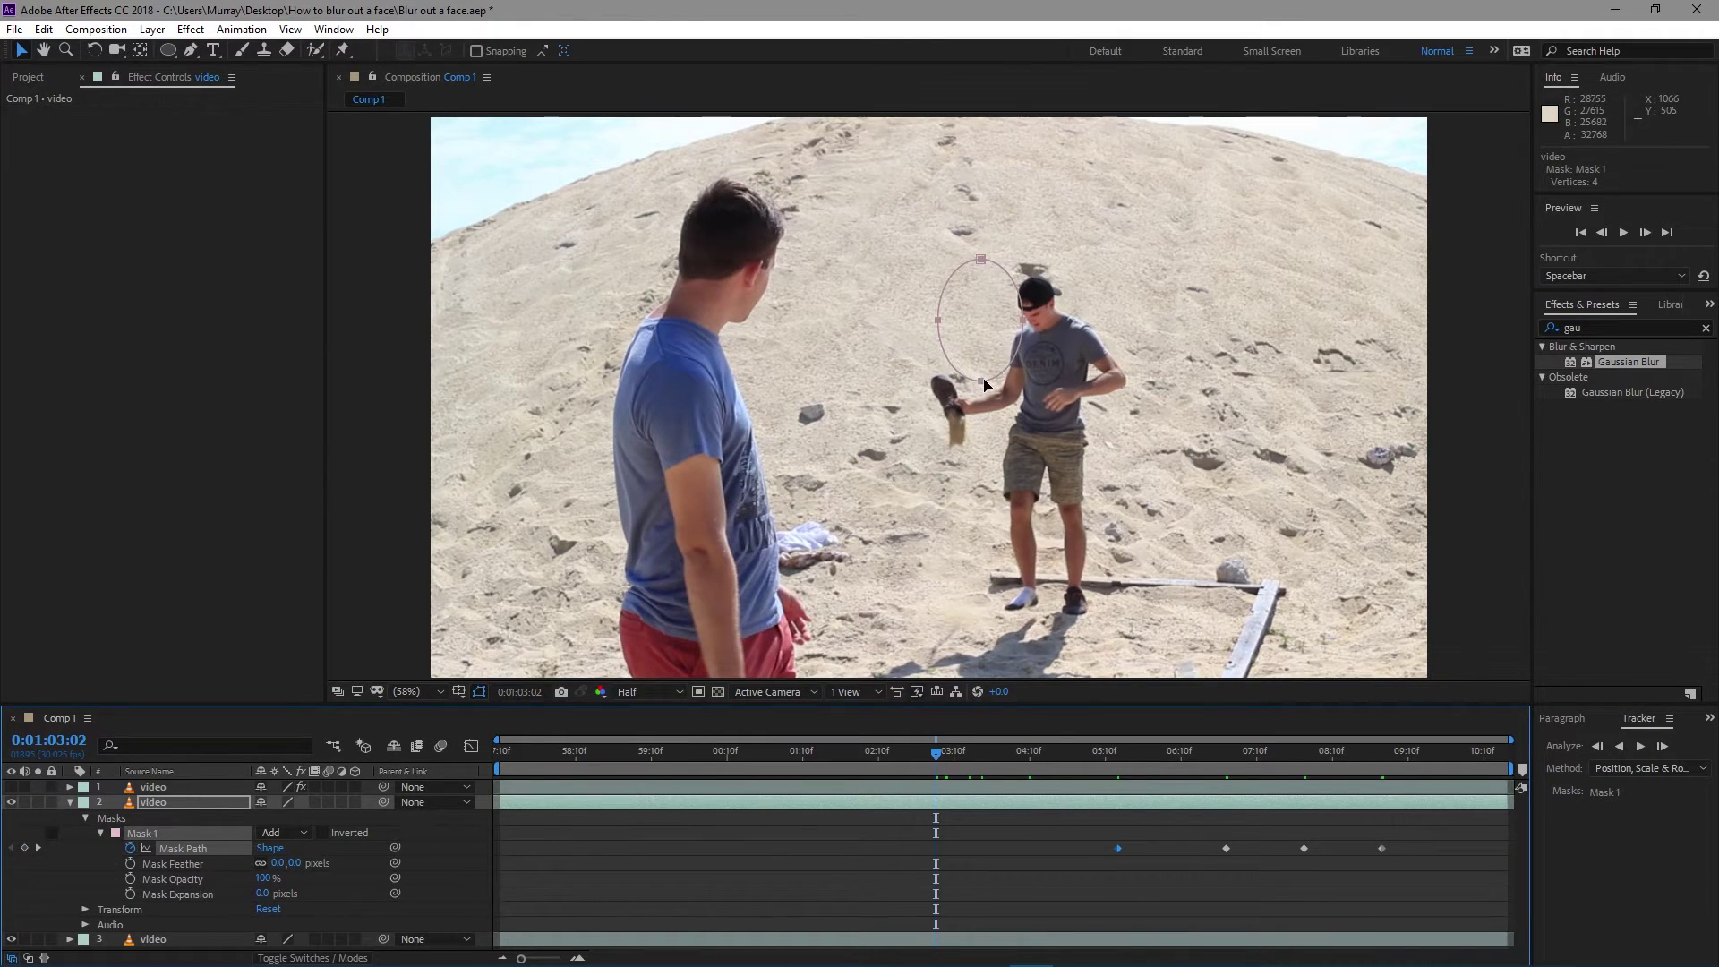
{"action": "left_click_drag", "start_coordinate": [984, 385], "coordinate": [1041, 363]}
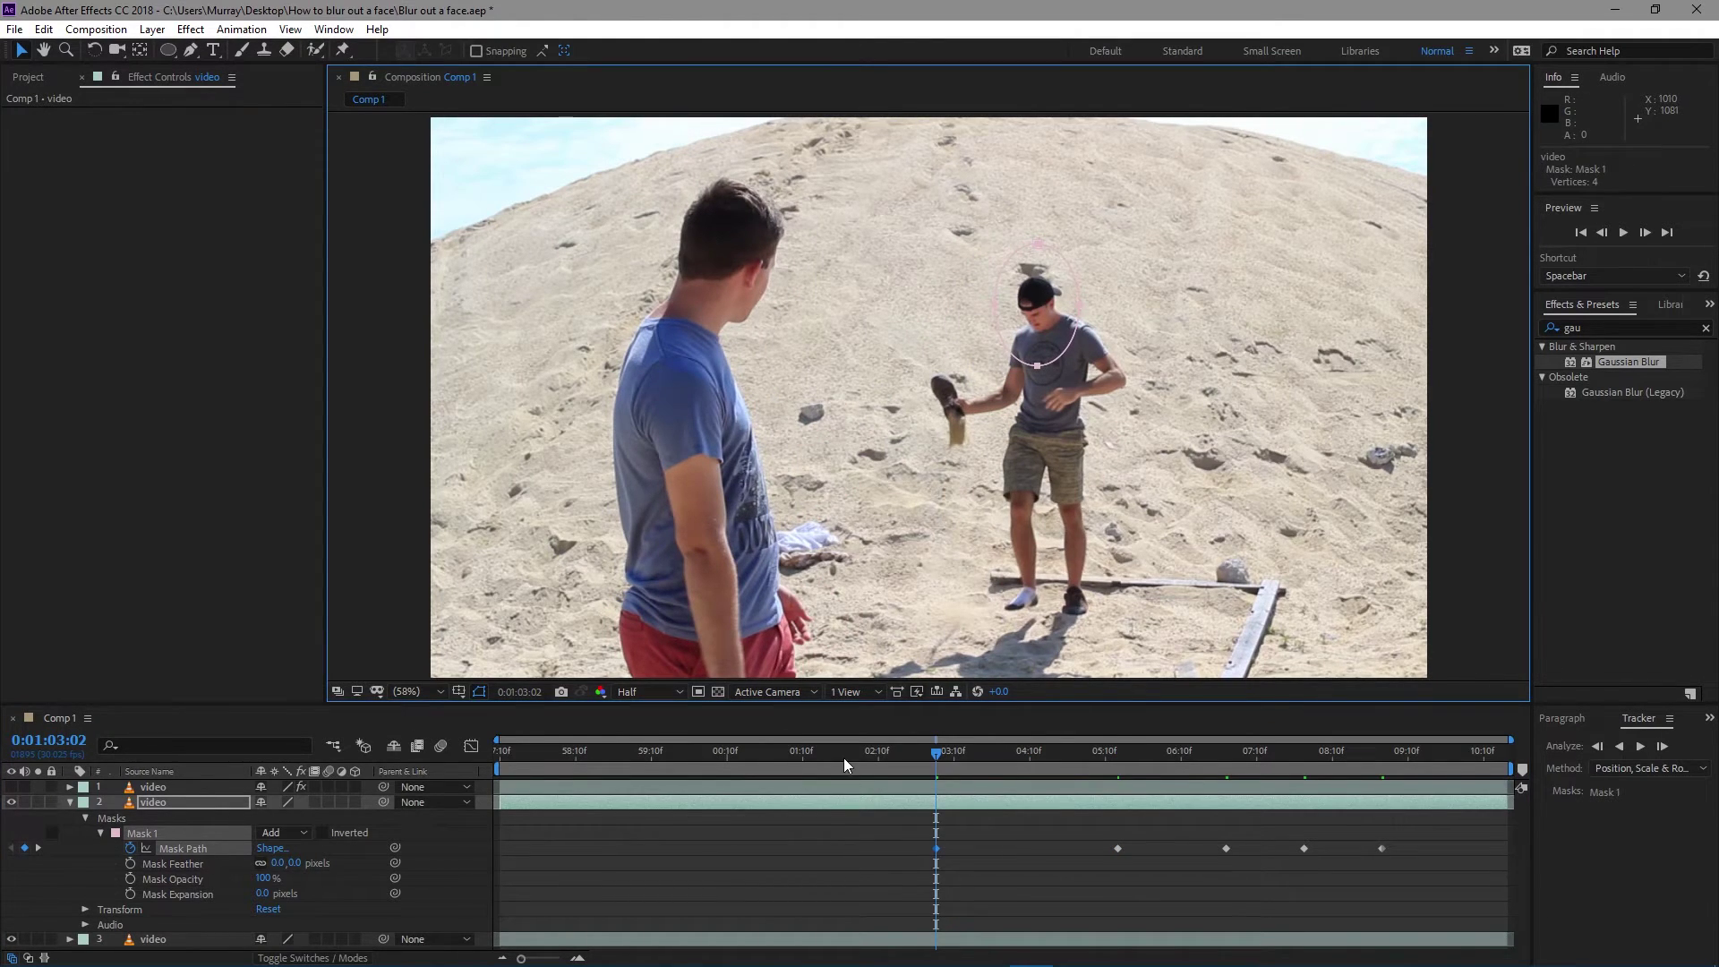
{"action": "left_click_drag", "start_coordinate": [844, 757], "coordinate": [755, 757]}
{"action": "left_click_drag", "start_coordinate": [1032, 353], "coordinate": [1058, 462]}
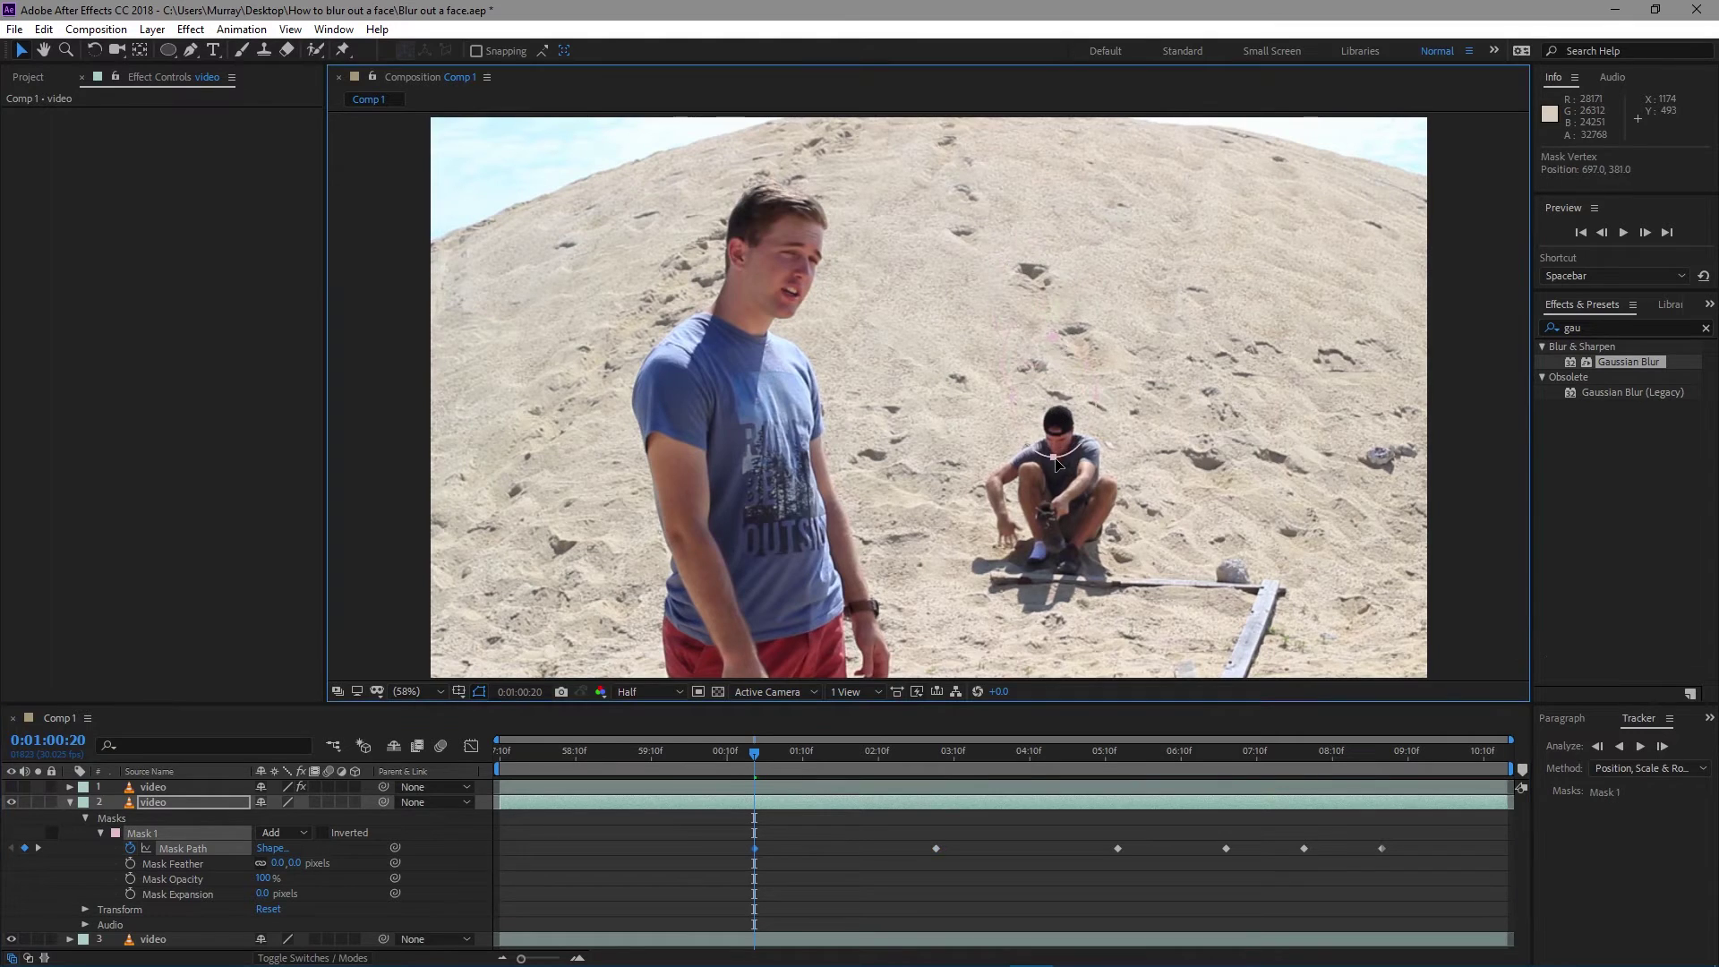
{"action": "left_click_drag", "start_coordinate": [755, 752], "coordinate": [1367, 779]}
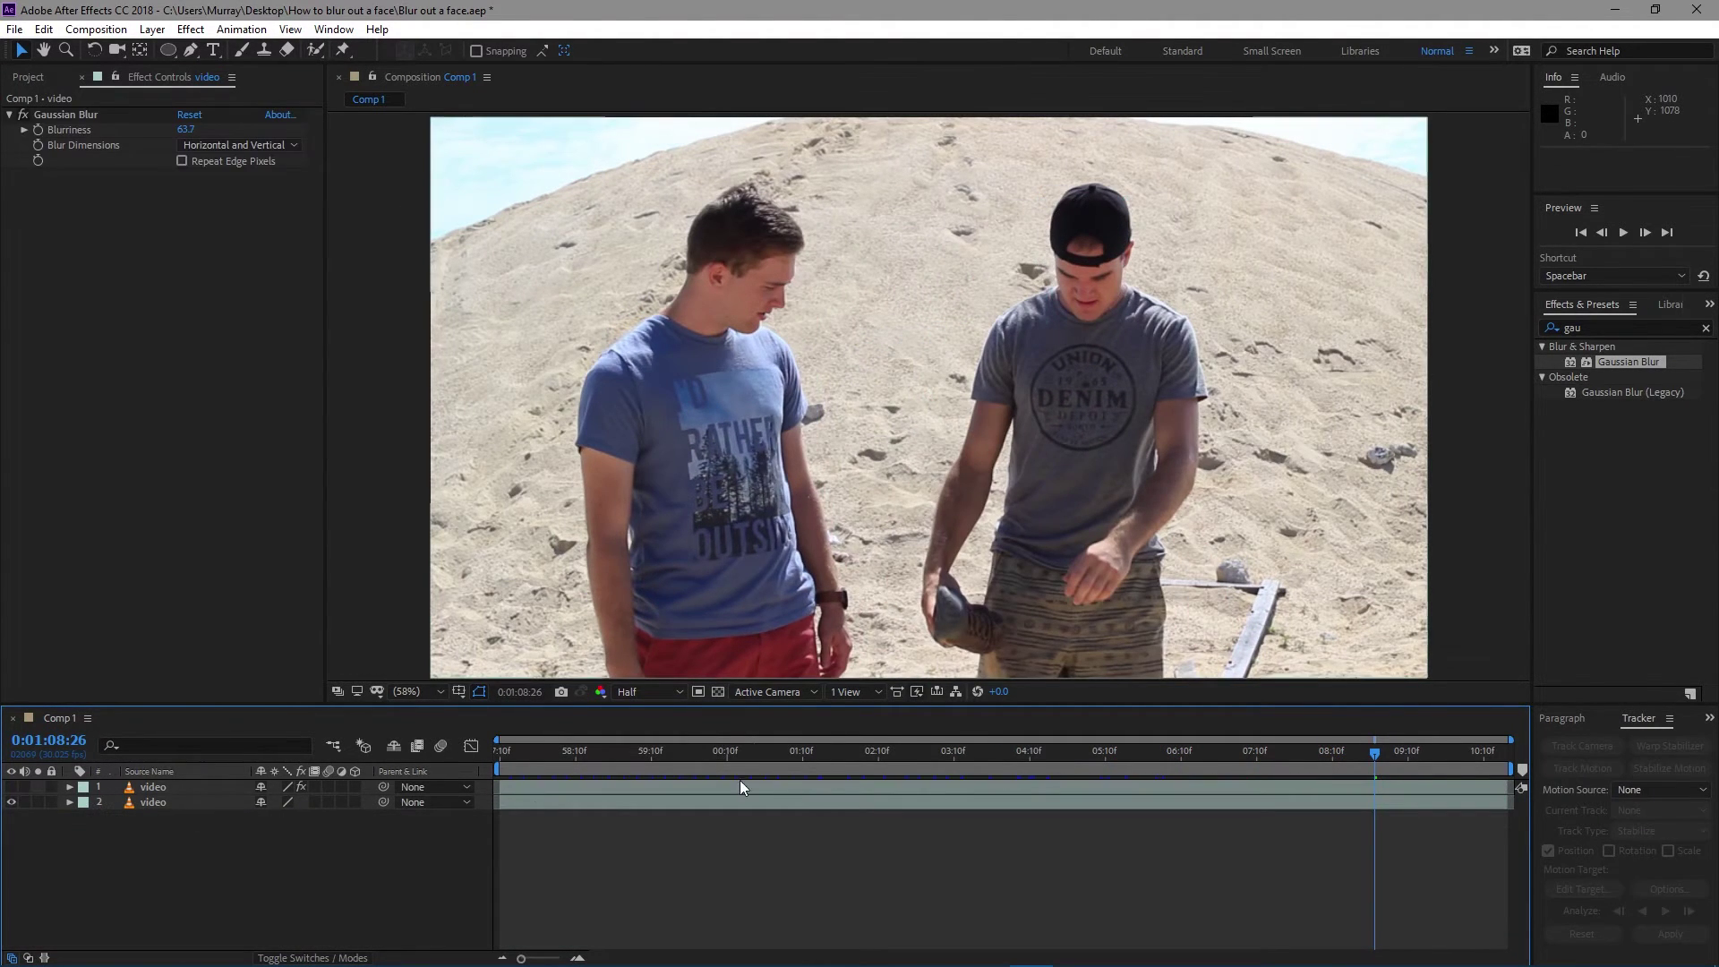
- Turn the blurred layer back on and scrub through the clip to preview the blur
{"action": "left_click", "coordinate": [12, 787]}
{"action": "left_click_drag", "start_coordinate": [763, 767], "coordinate": [1273, 767]}
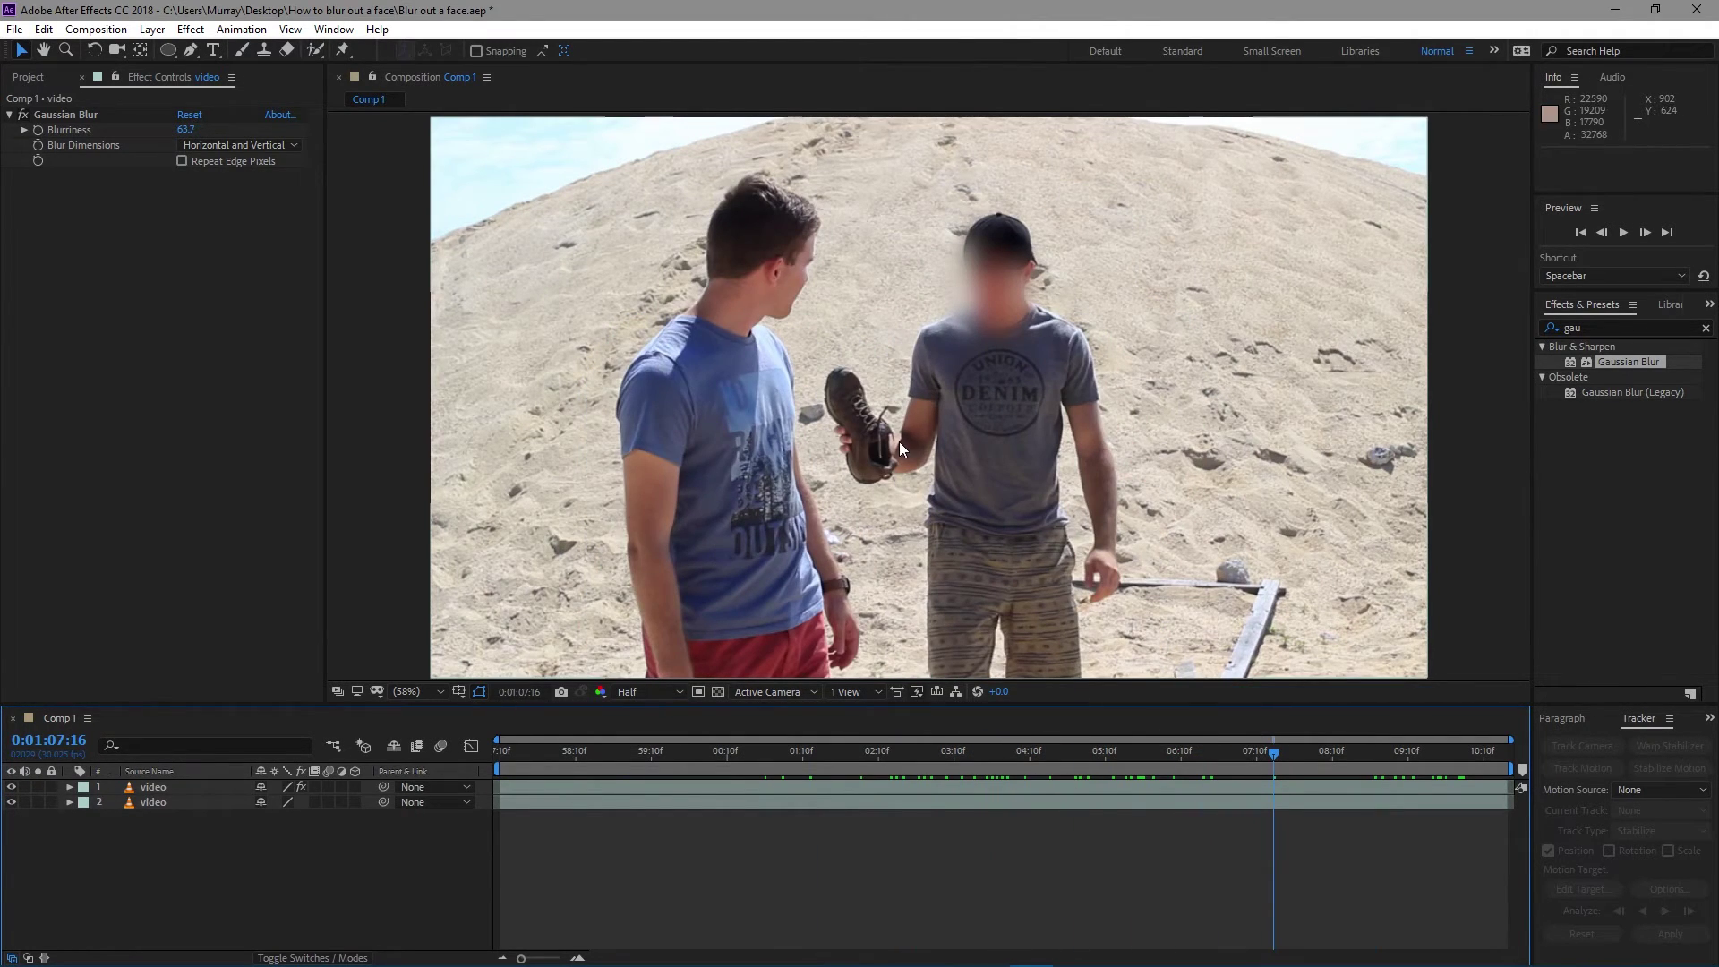